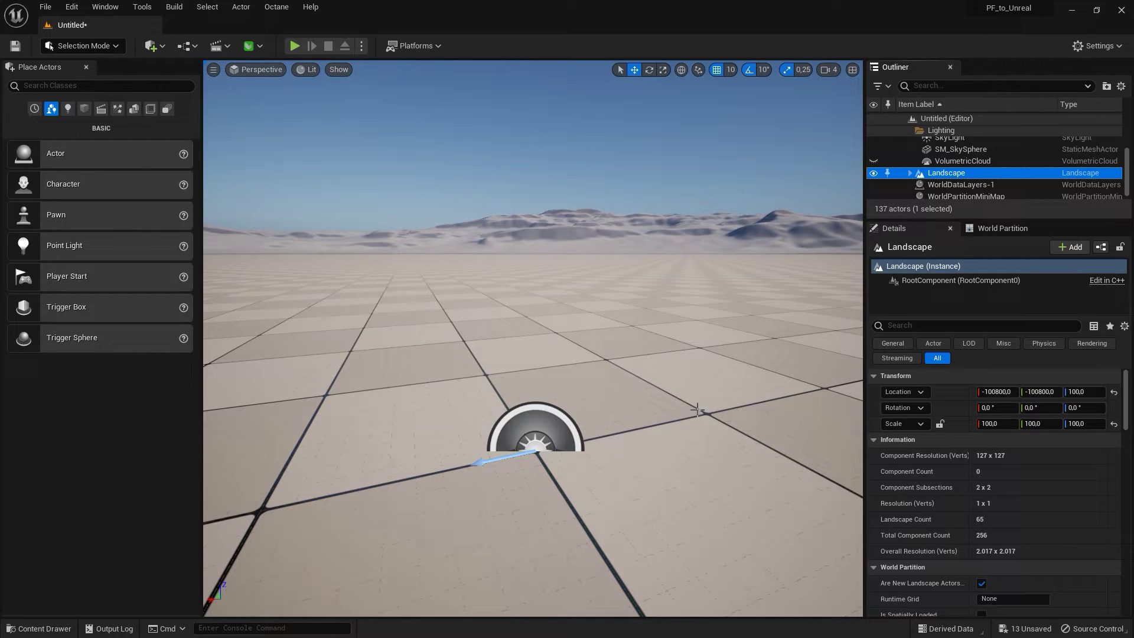
Search the plugin list for "plant" to check that the PlantFactory Importer Plugin is enabled.
left_click(72, 7)
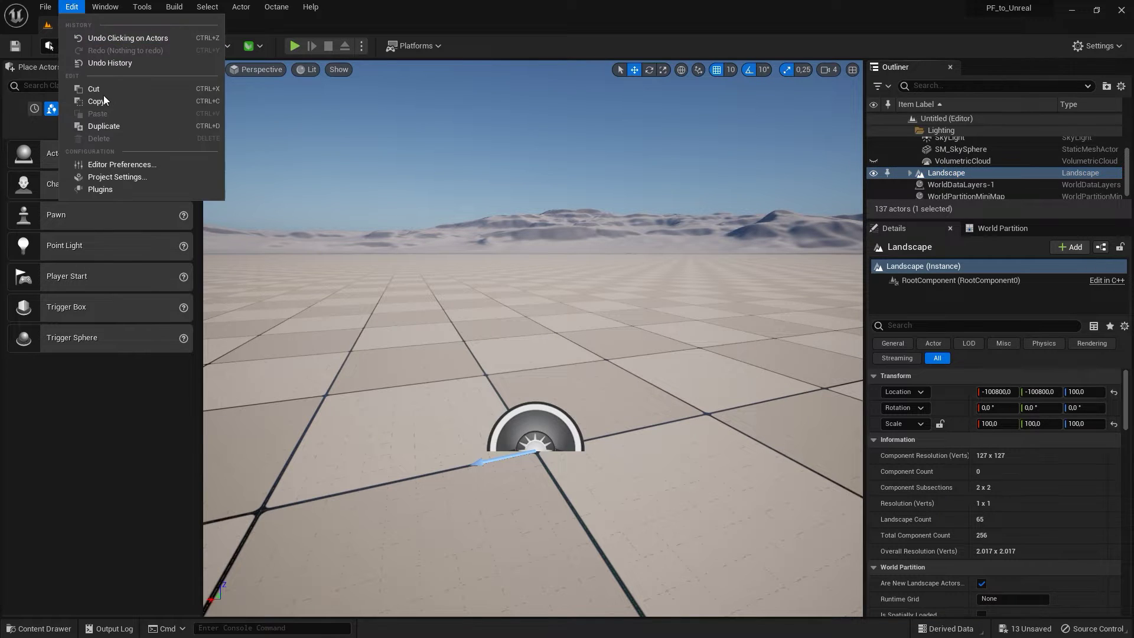
left_click(101, 187)
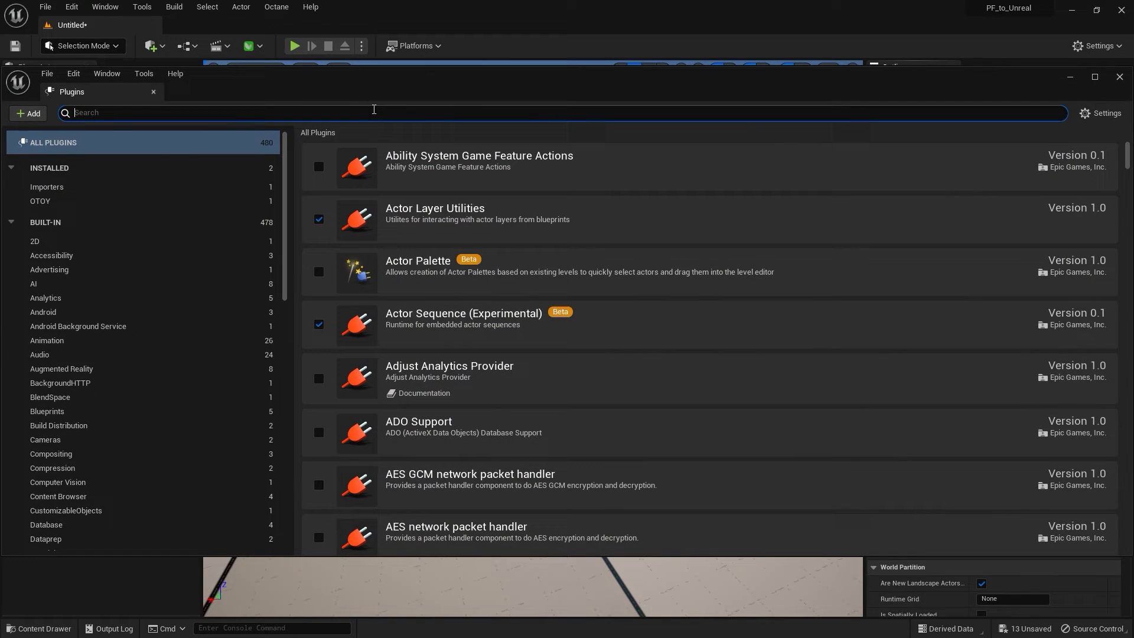
type("plant")
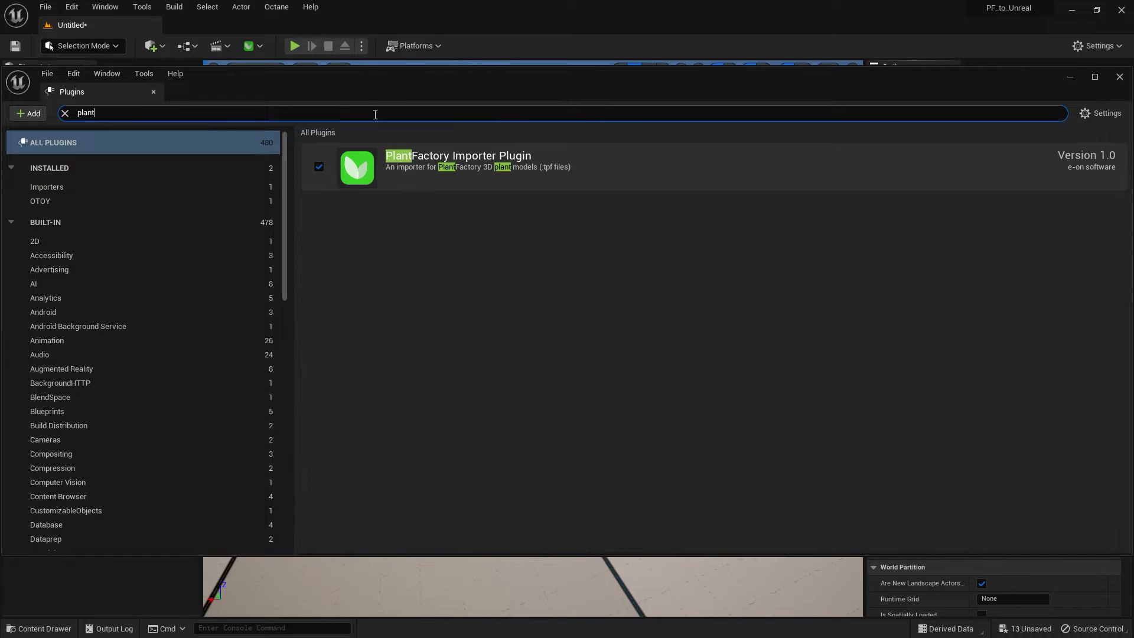
left_click(1119, 76)
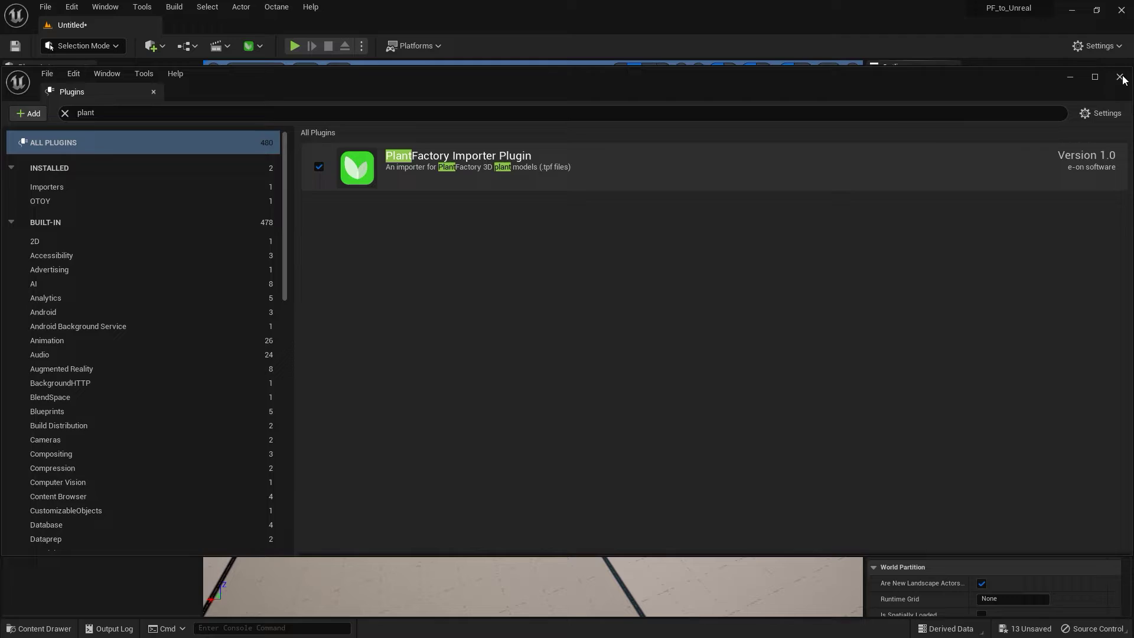
Load the Quercus robur forest LD broadleaf tree with the "Spindle 1 summer mat 50" preset into the level.
left_click(260, 47)
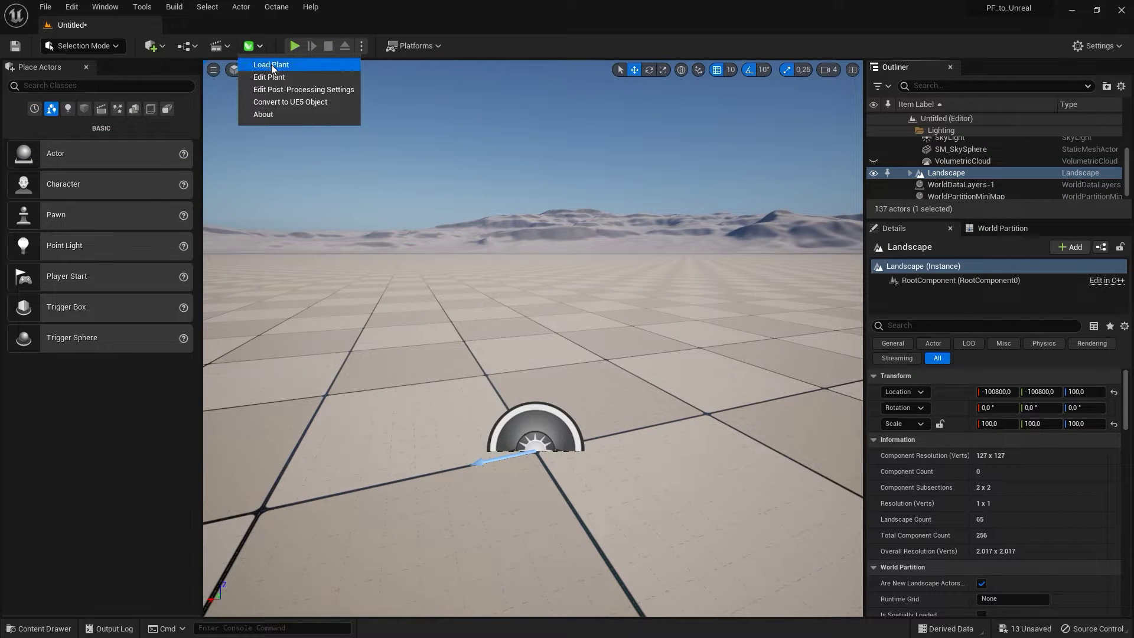
left_click(271, 65)
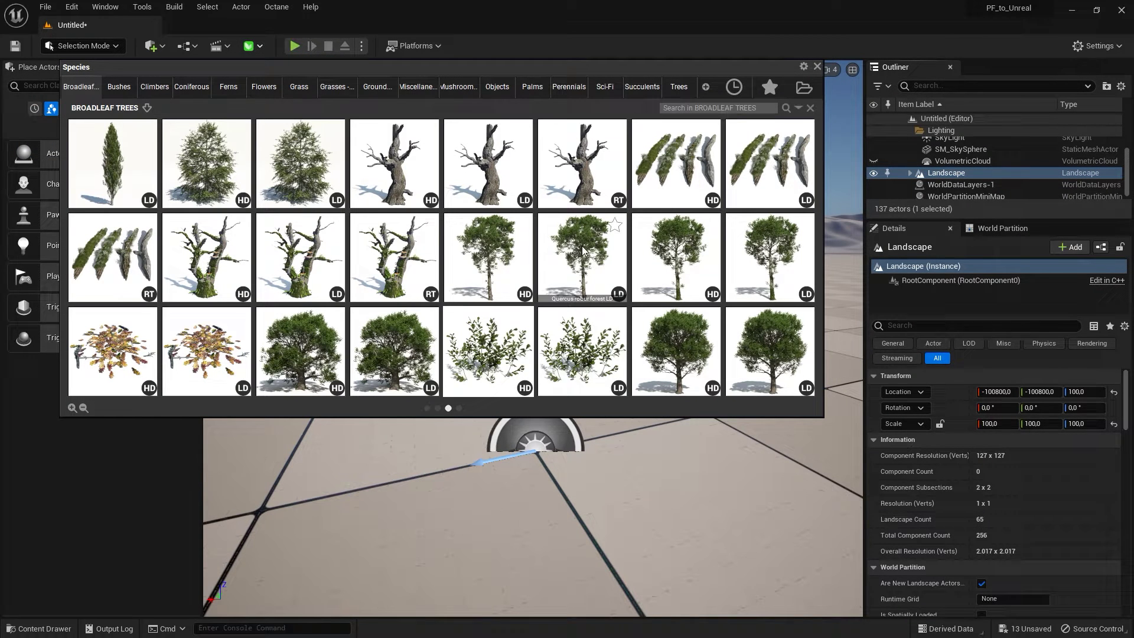
left_click(582, 249)
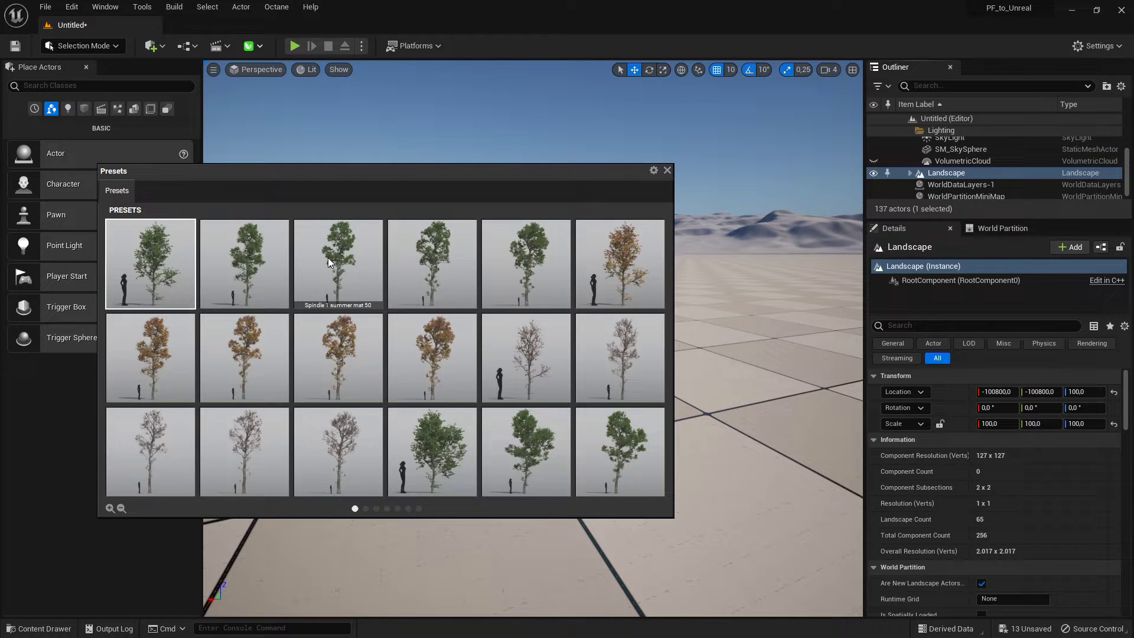
left_click(328, 258)
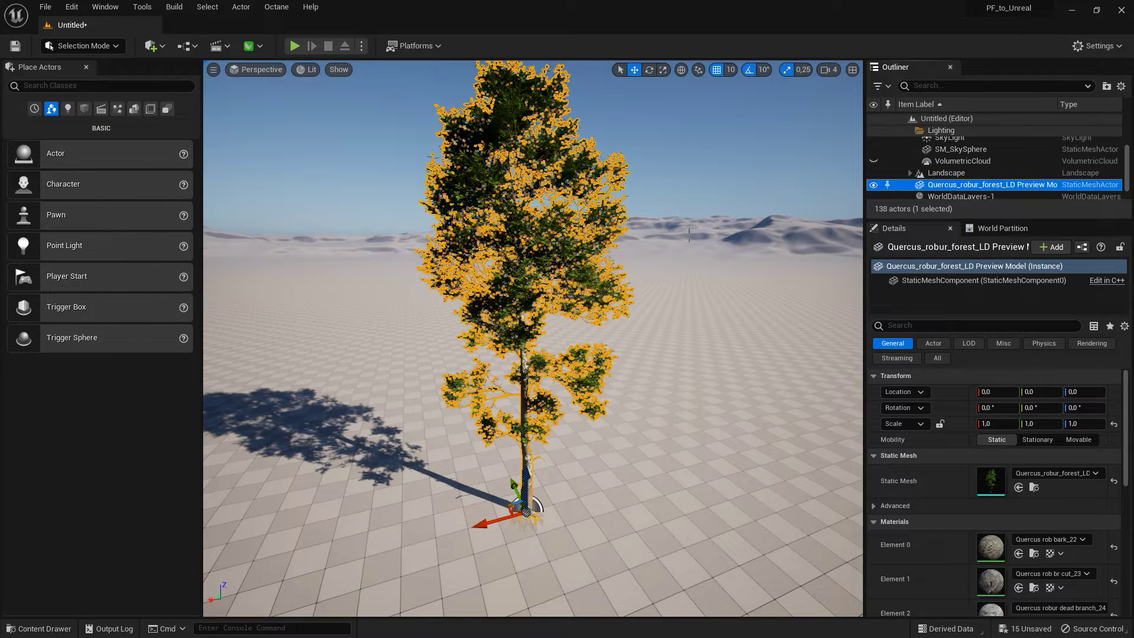
Show Mesh Edges in the viewport and examine the tree's wireframe.
left_click(340, 73)
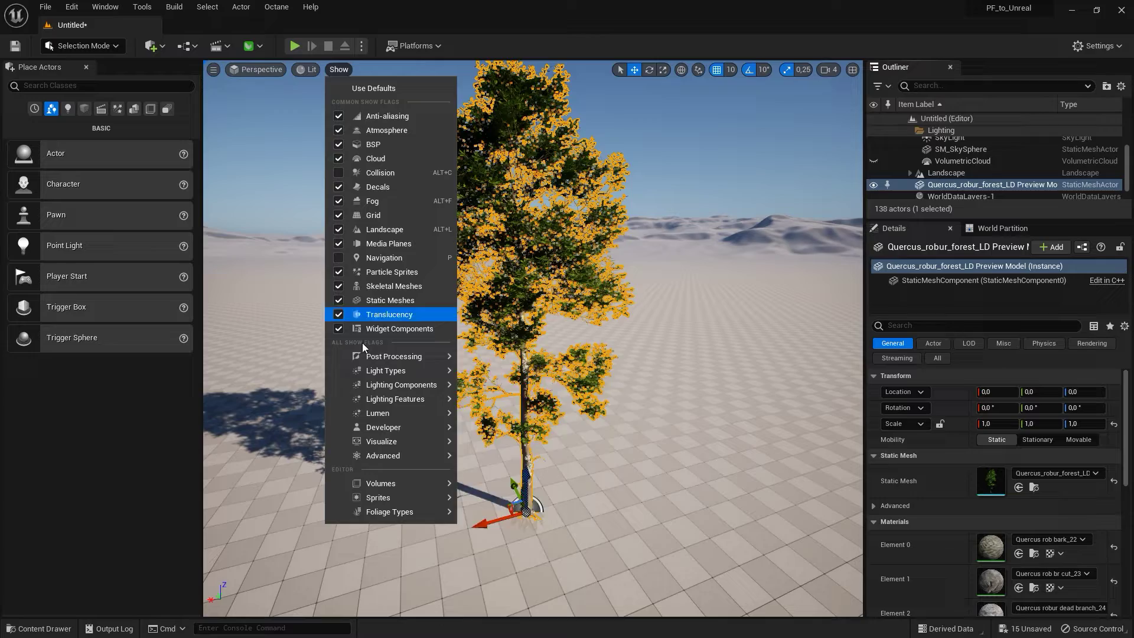
mouse_move(396, 457)
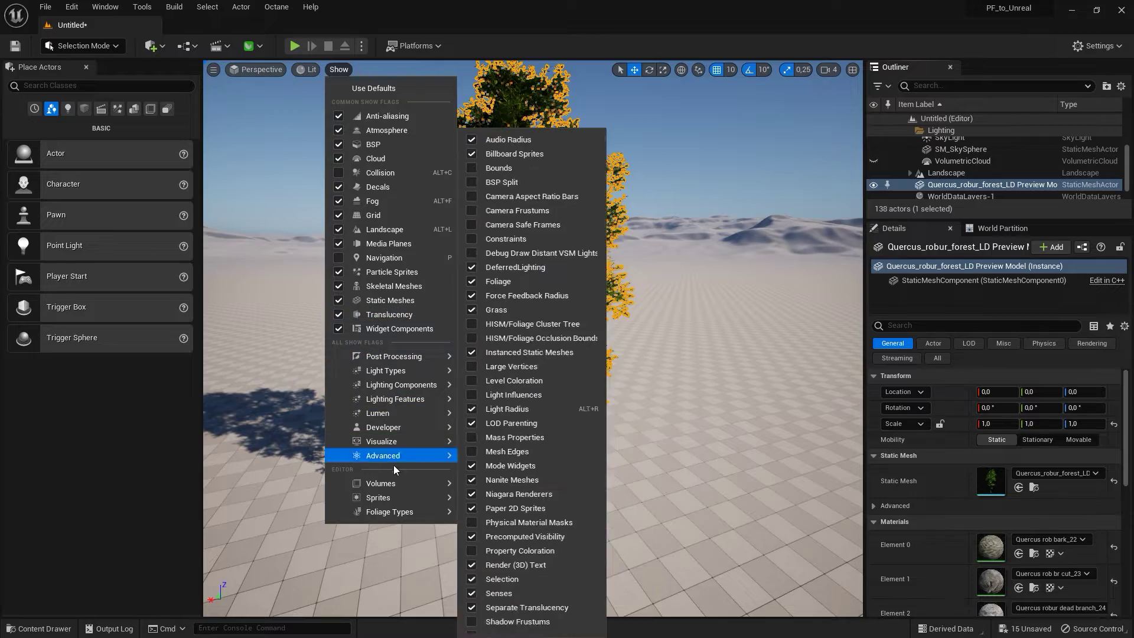
left_click(485, 451)
key("w")
right_click_drag(522, 488, 522, 488)
key("q")
key("a")
right_click_drag(491, 433, 492, 432)
left_click_drag(569, 405, 644, 408, "alt")
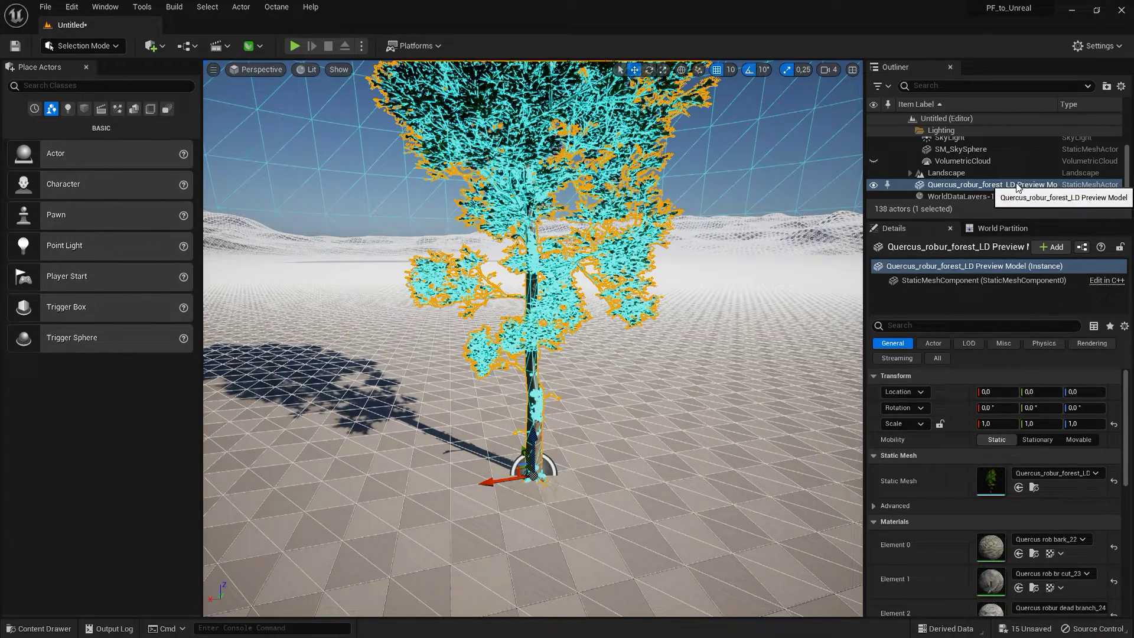
Turn off the Mesh Edges display in the viewport.
left_click(332, 70)
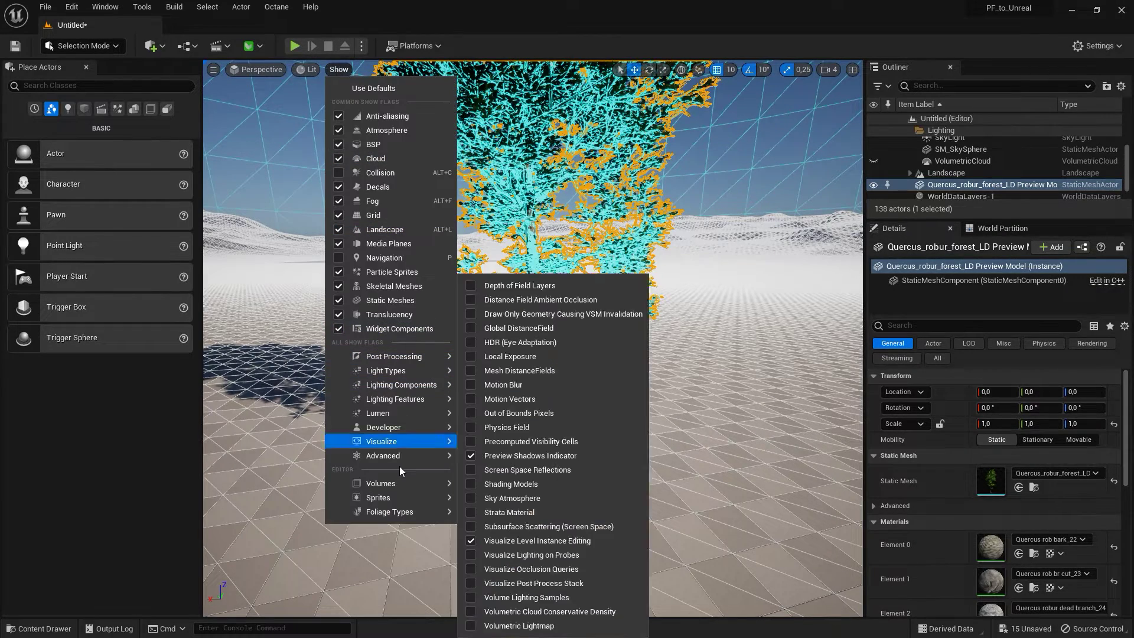
mouse_move(406, 456)
left_click(505, 451)
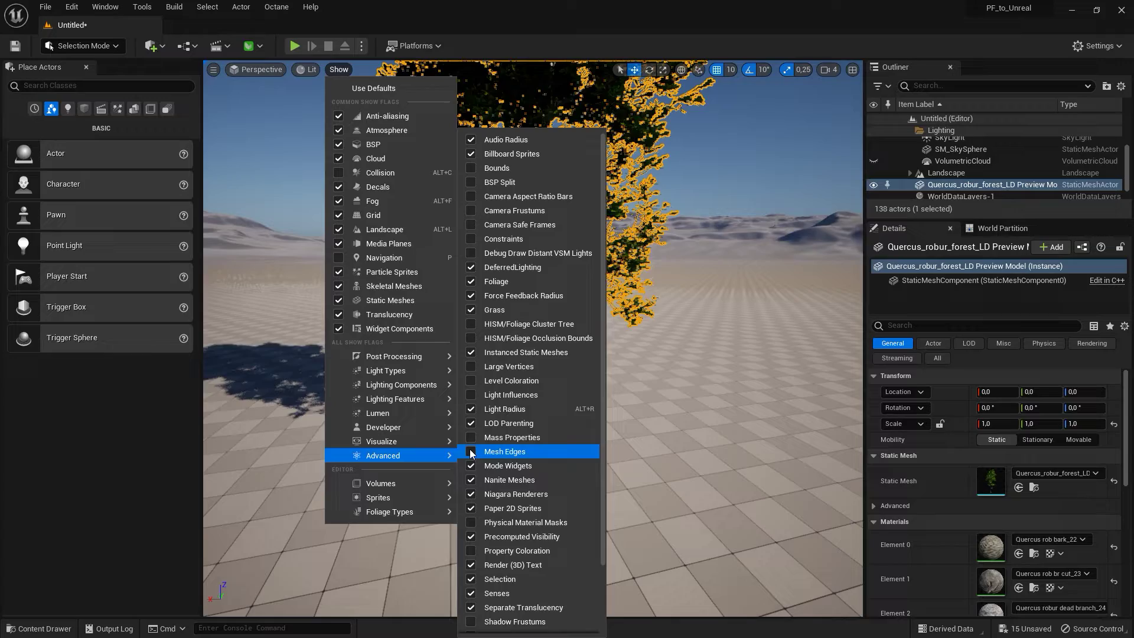
left_click(548, 72)
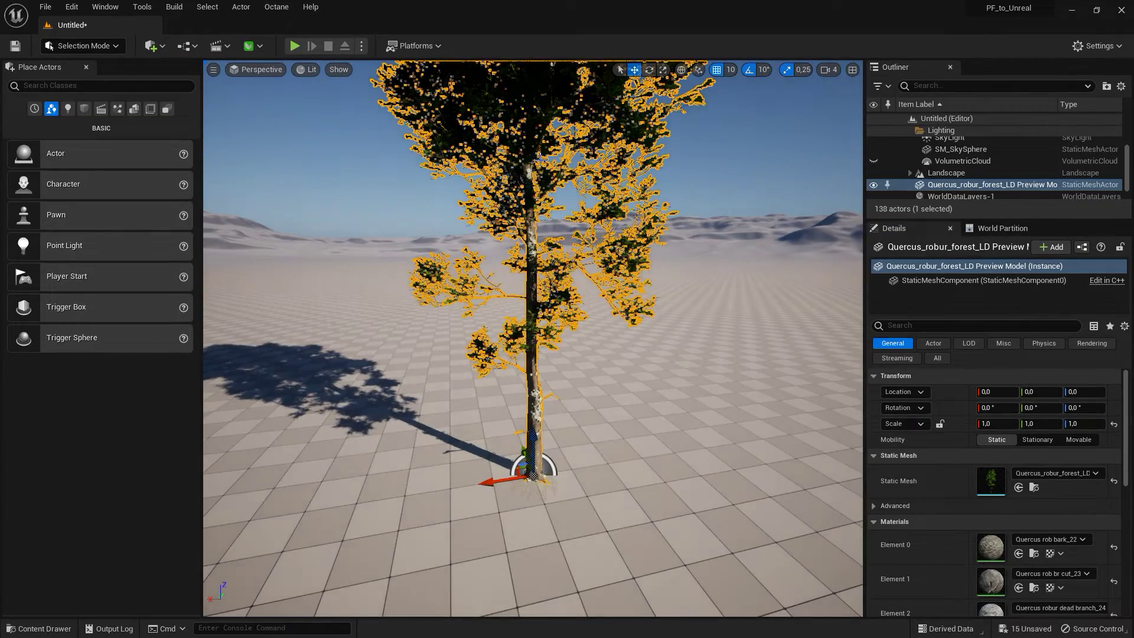
Edit the tree in the Plant Editor, setting its seed to 7342 and applying the "2 trunks fall mat 75" preset.
key("f")
left_click_drag(562, 233, 478, 277, "alt")
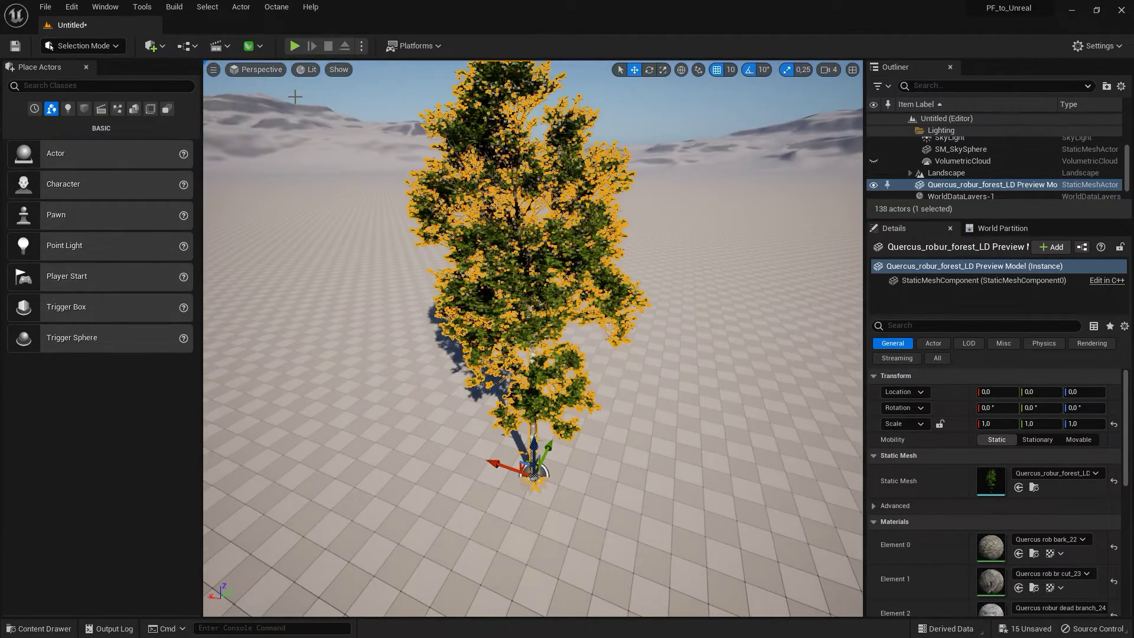
left_click(260, 44)
left_click(268, 66)
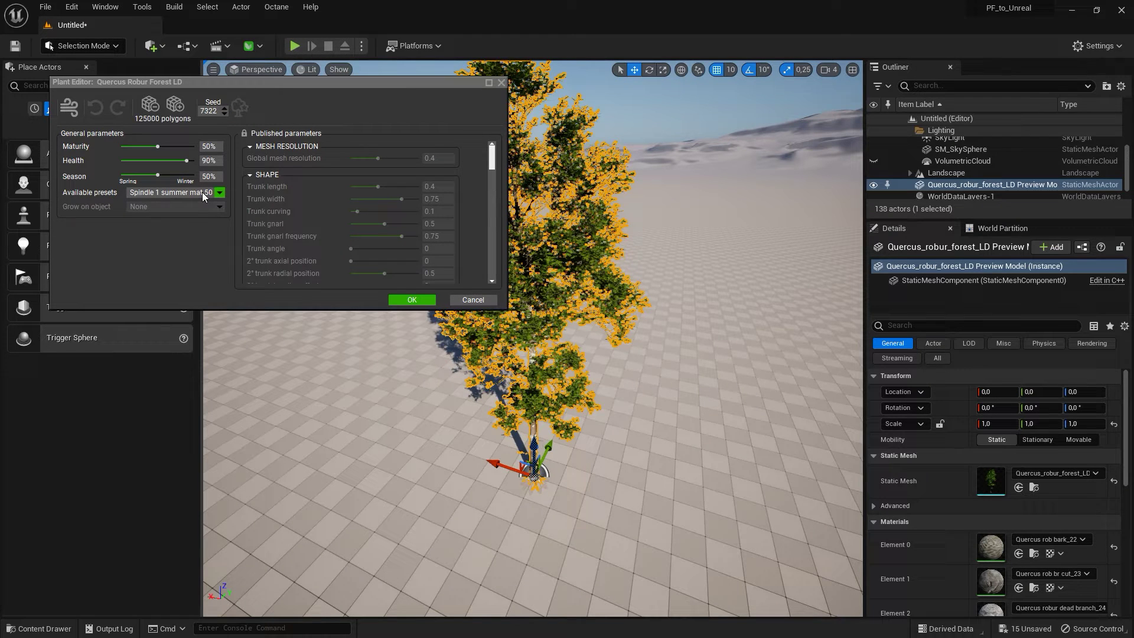
left_click(223, 108)
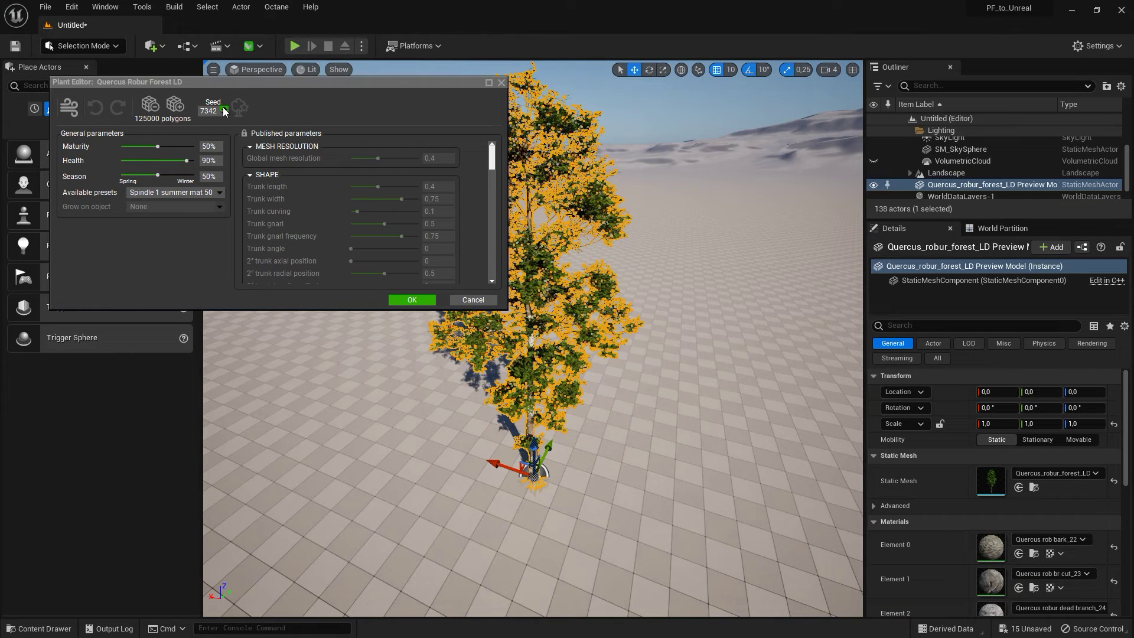
left_click(187, 192)
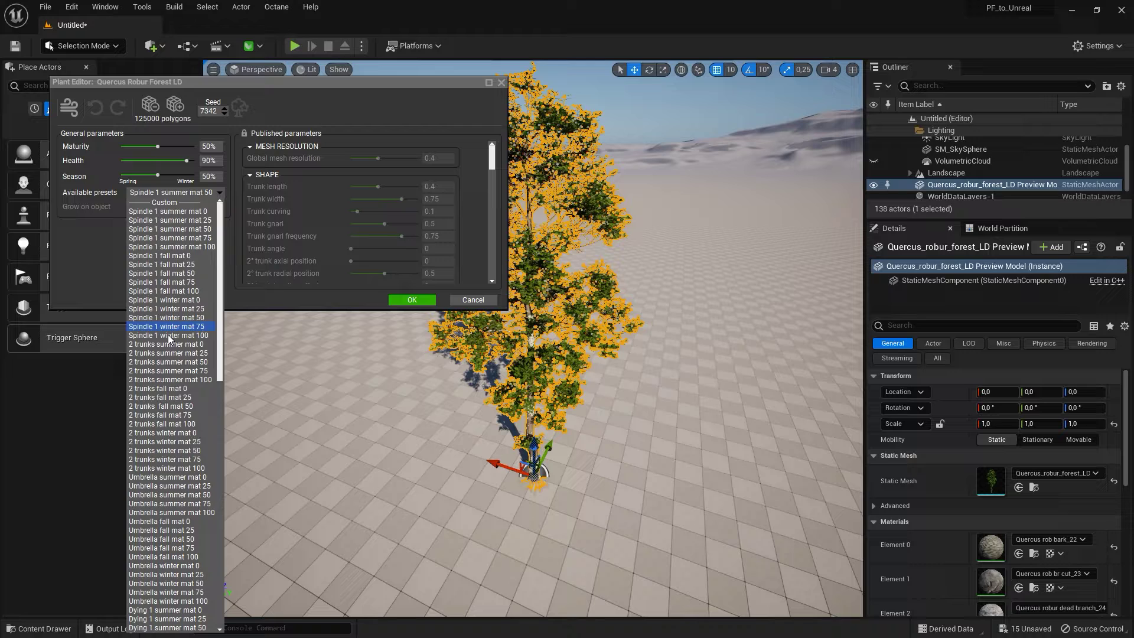
left_click(189, 417)
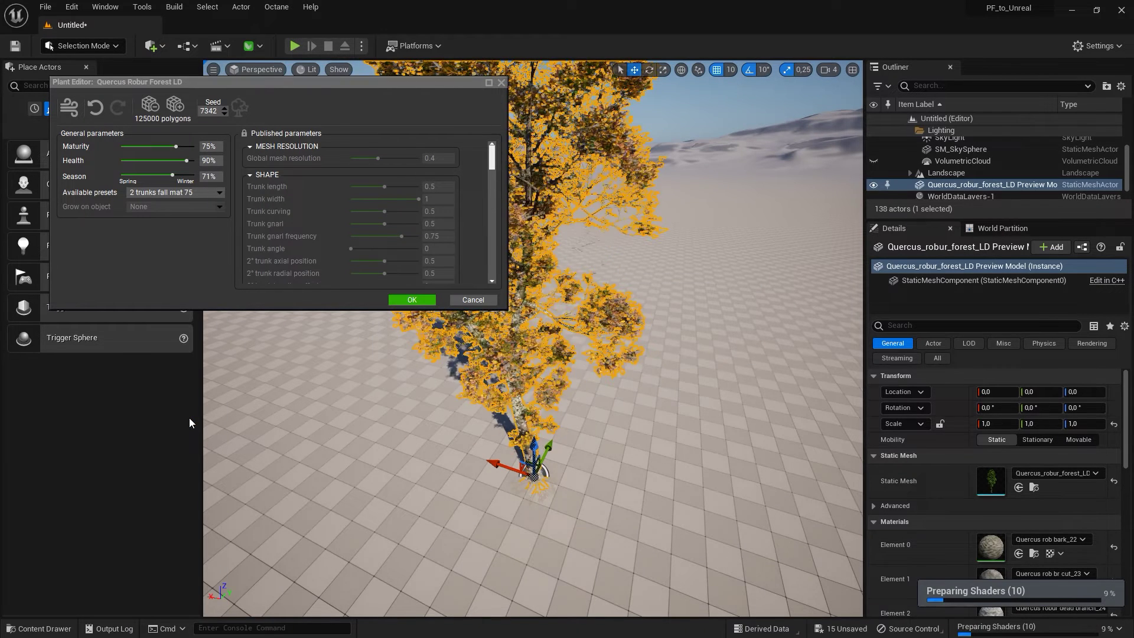
Set the tree's season to 61%, look through its published parameters and accept the plant edits.
middle_click_drag(559, 244, 509, 220)
scroll(567, 225, "down", 3)
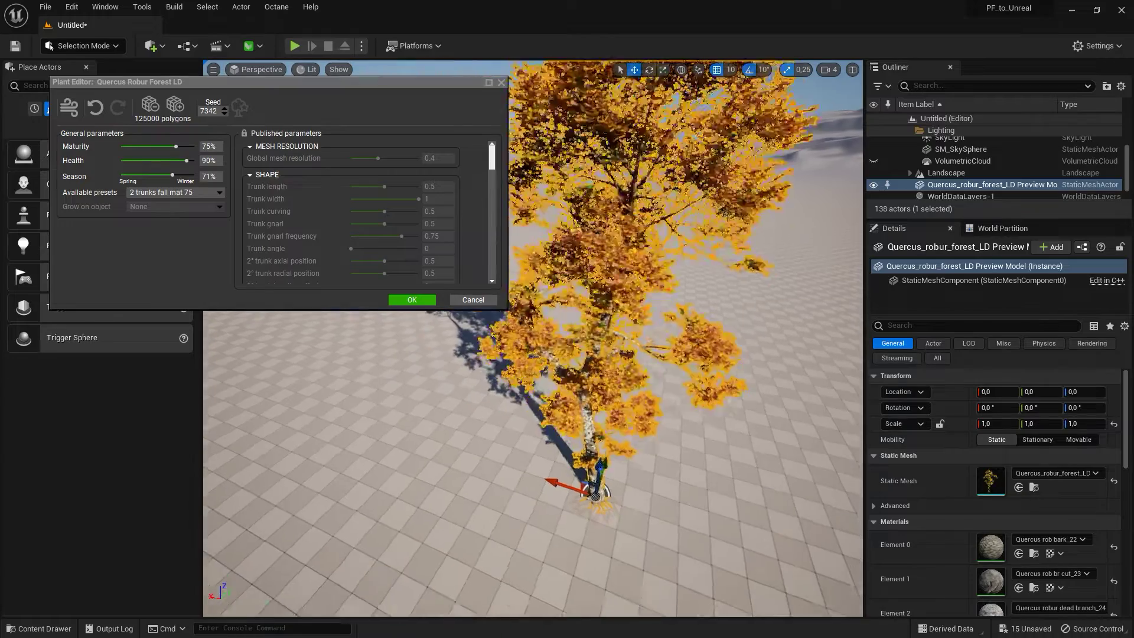
right_click_drag(567, 225, 571, 229)
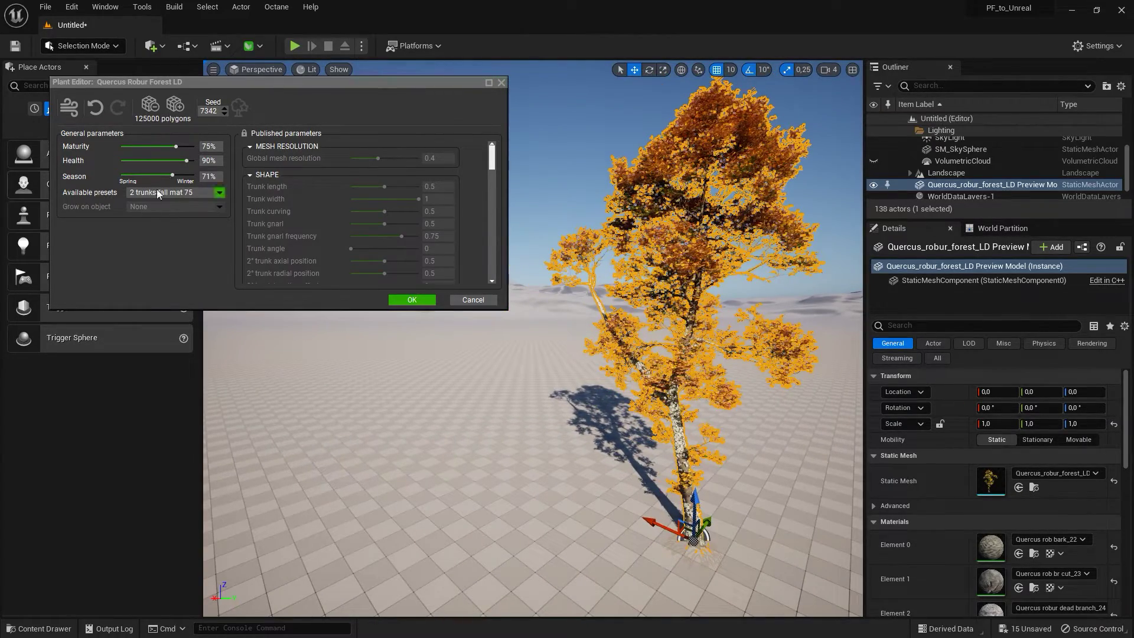
left_click(179, 174)
left_click(170, 174)
left_click_drag(492, 156, 501, 240)
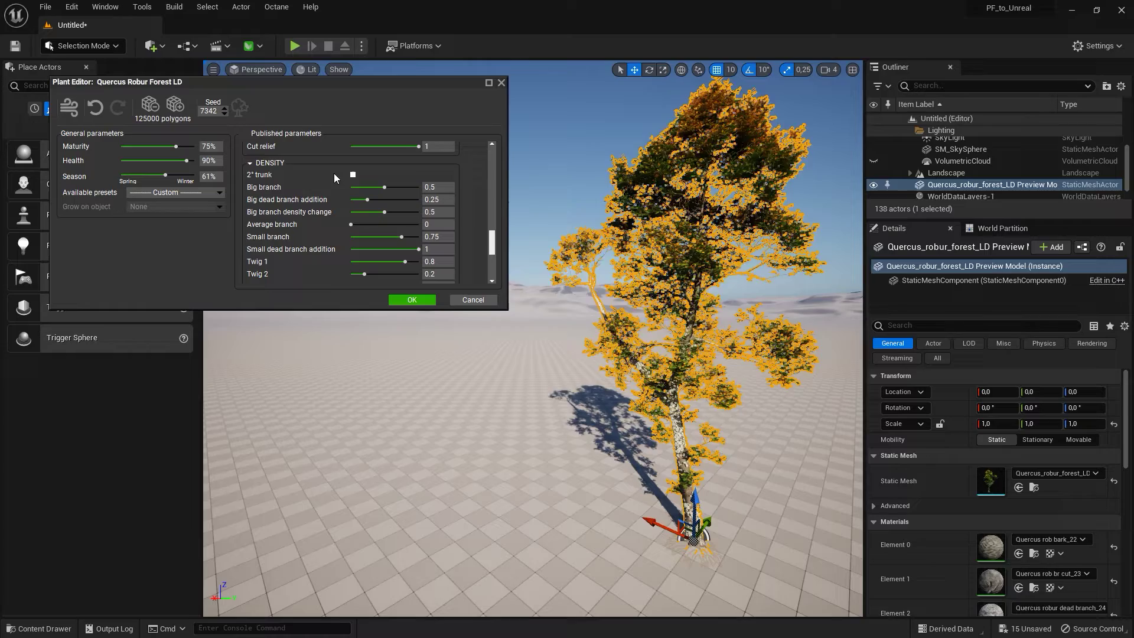
left_click(404, 299)
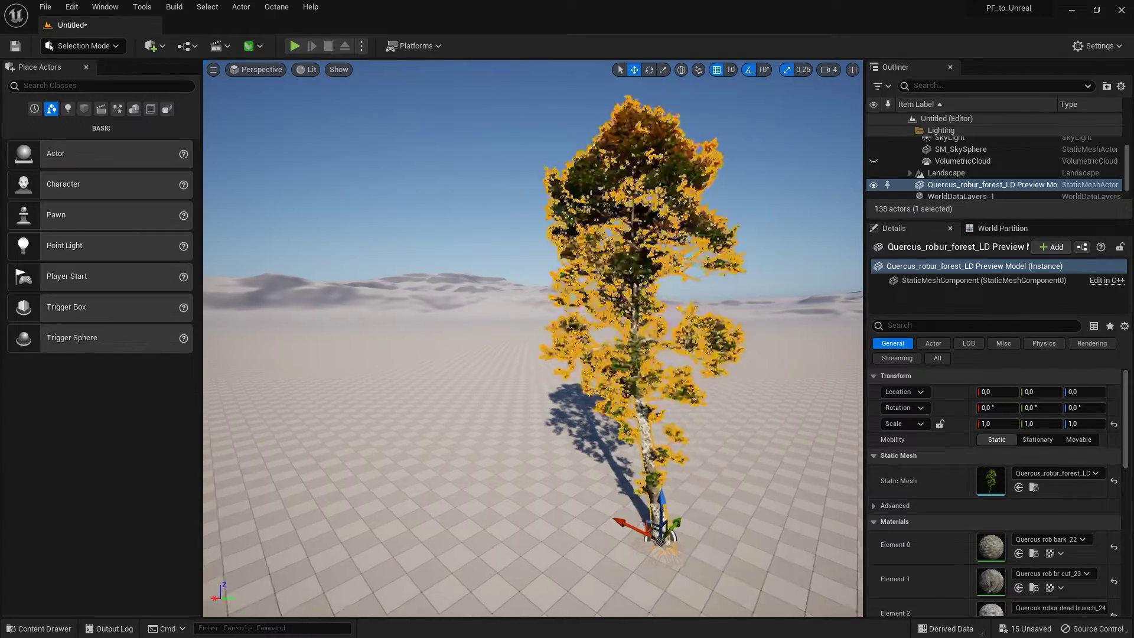
Switch the viewport to display the tree's vertex colors through the advanced show flags.
right_click_drag(404, 294, 425, 322)
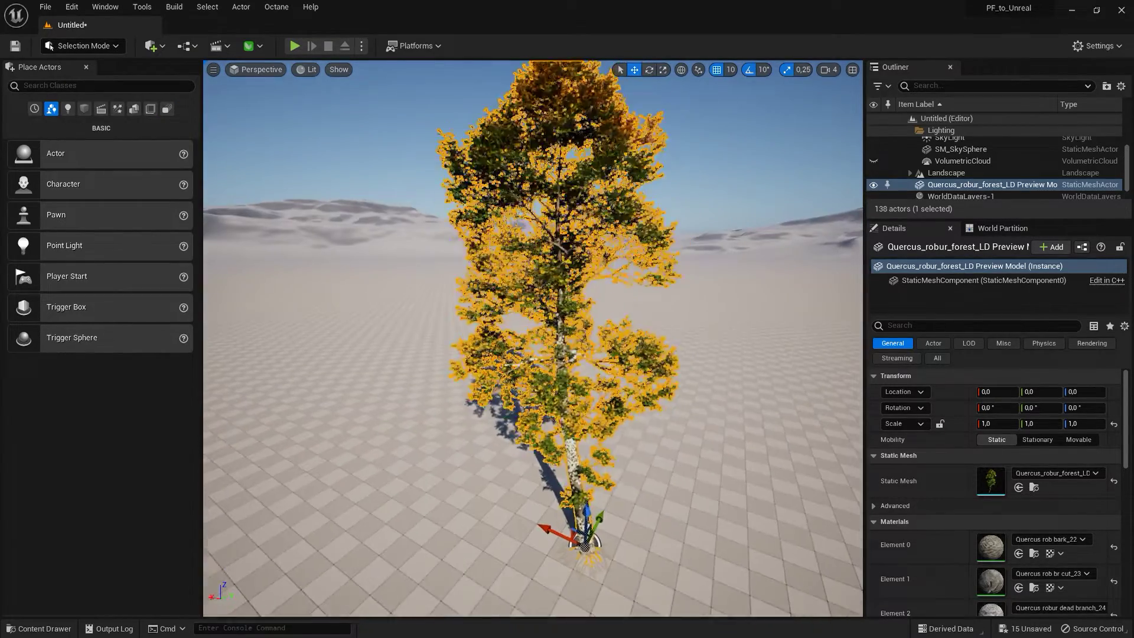
middle_click_drag(716, 287, 723, 254)
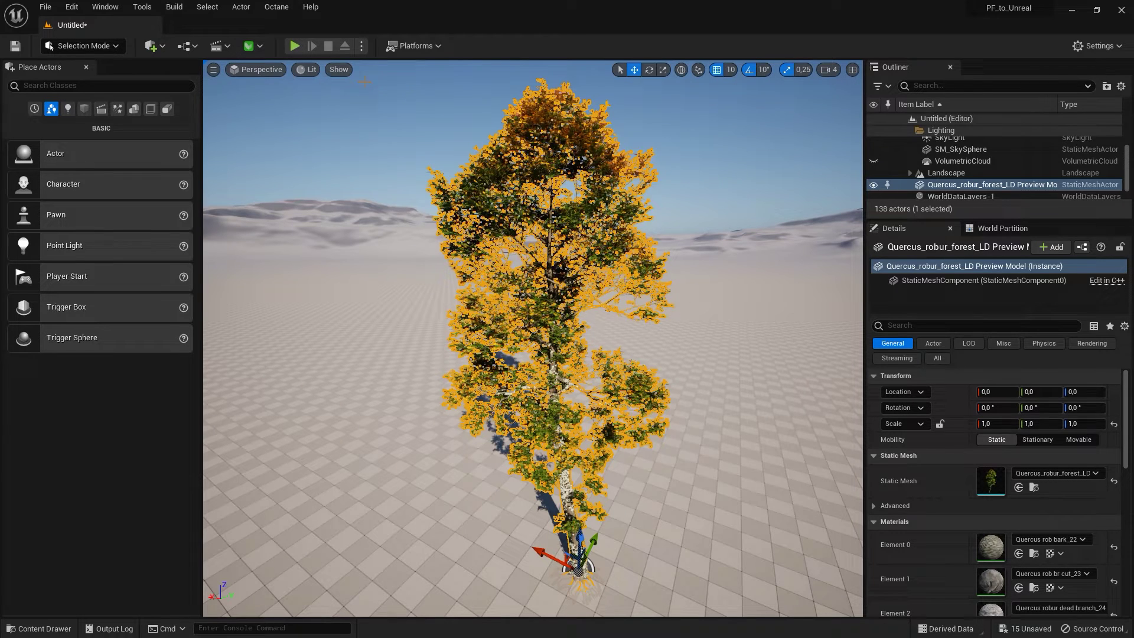
left_click(339, 70)
mouse_move(386, 455)
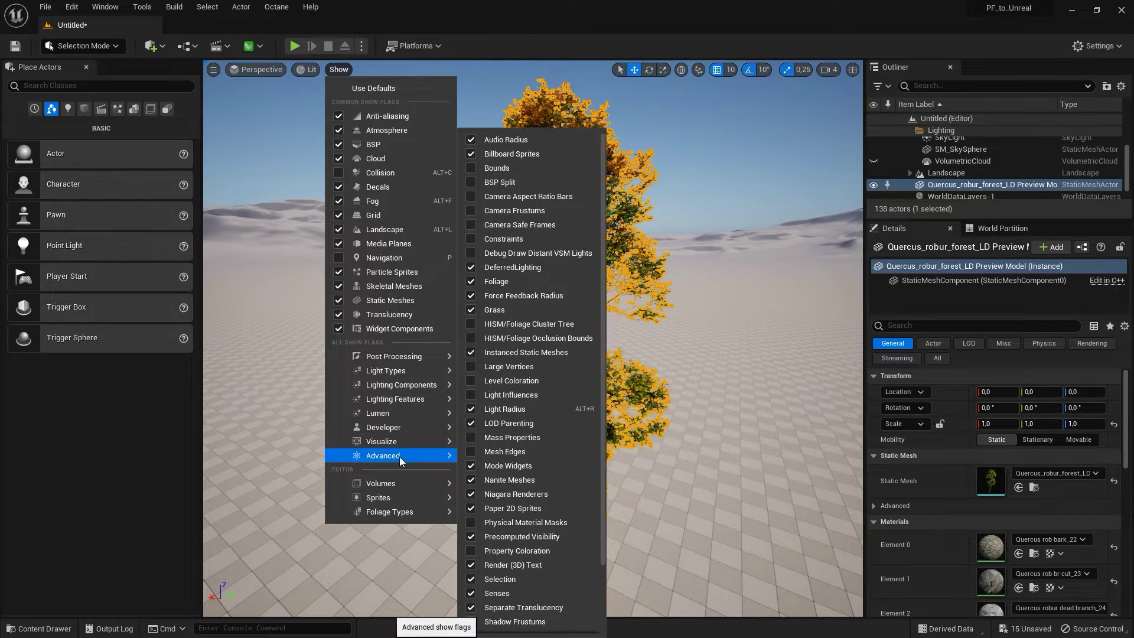
scroll(498, 564, "down", 3)
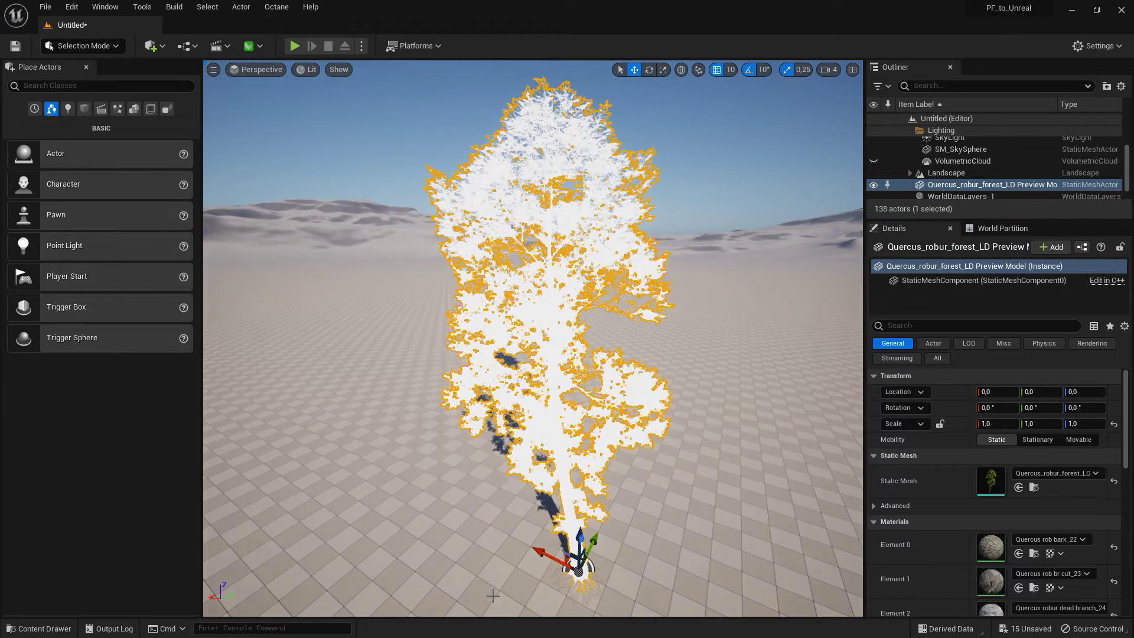
left_click(490, 597)
Add a vertex color set in the plant's post-processing settings, assigning Ambient occlusion to the RGB channel.
left_click(252, 46)
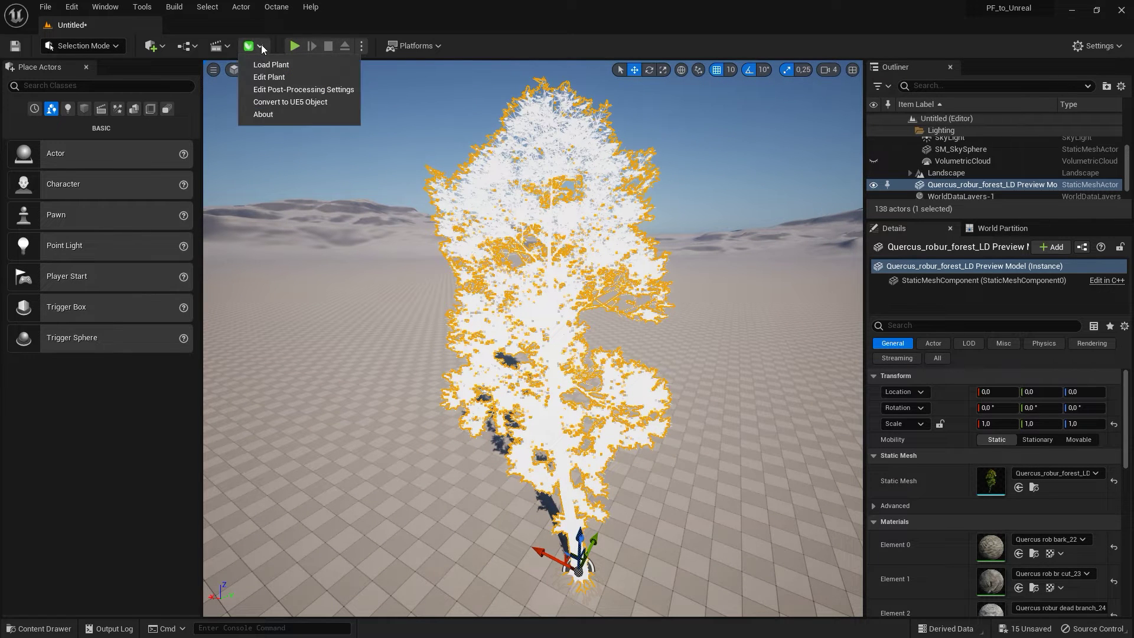
left_click(276, 90)
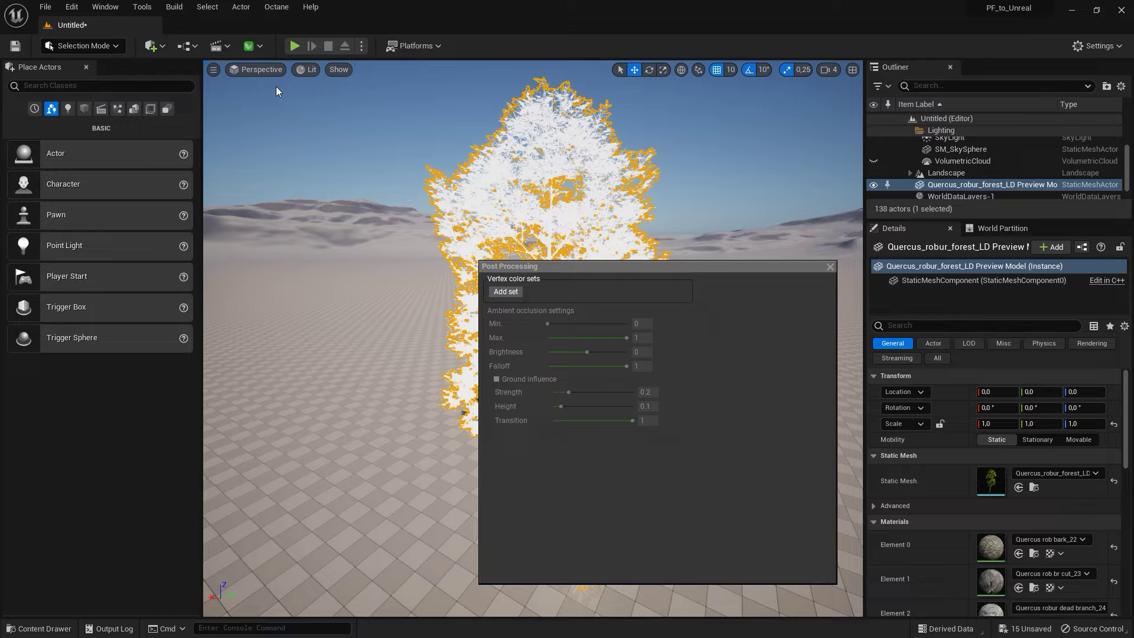
left_click(505, 292)
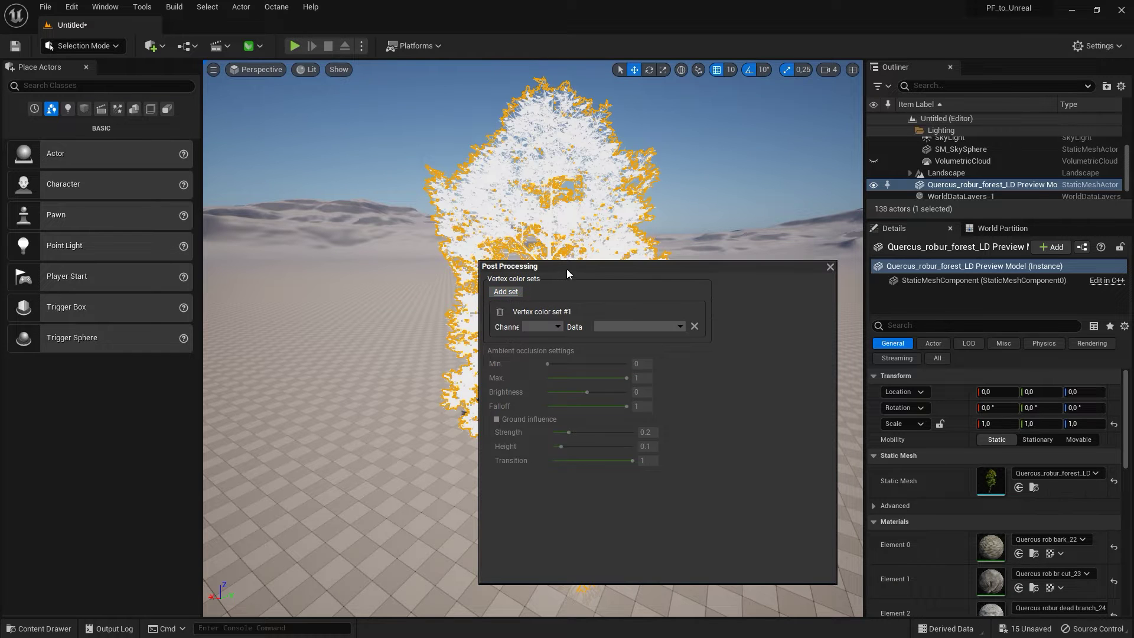
left_click_drag(566, 268, 129, 145)
left_click(121, 204)
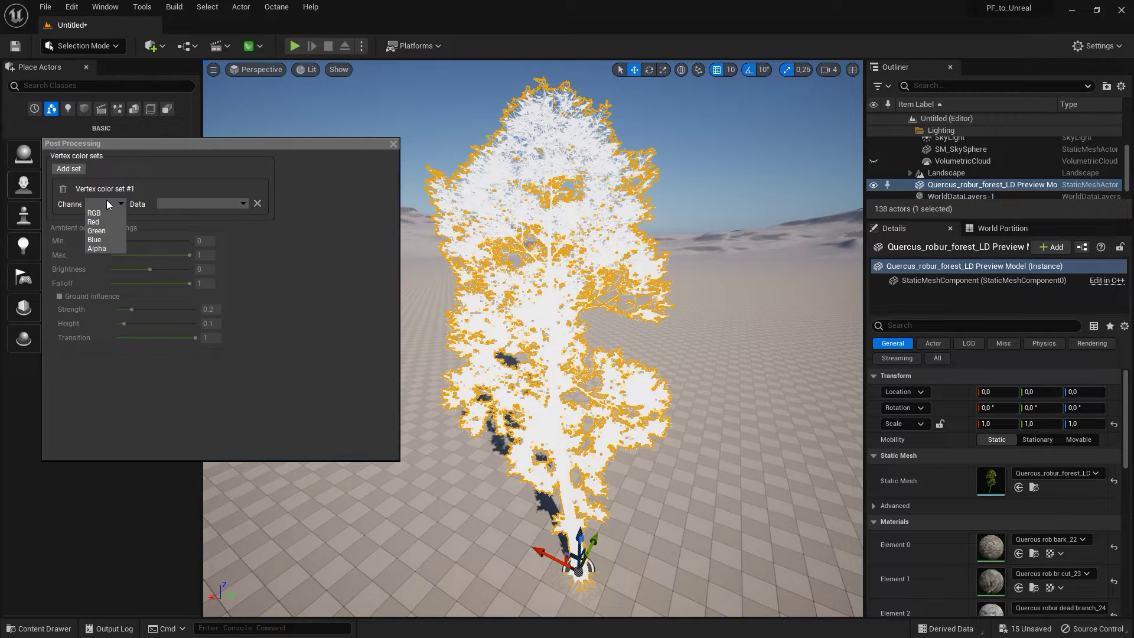
left_click(110, 214)
left_click(242, 203)
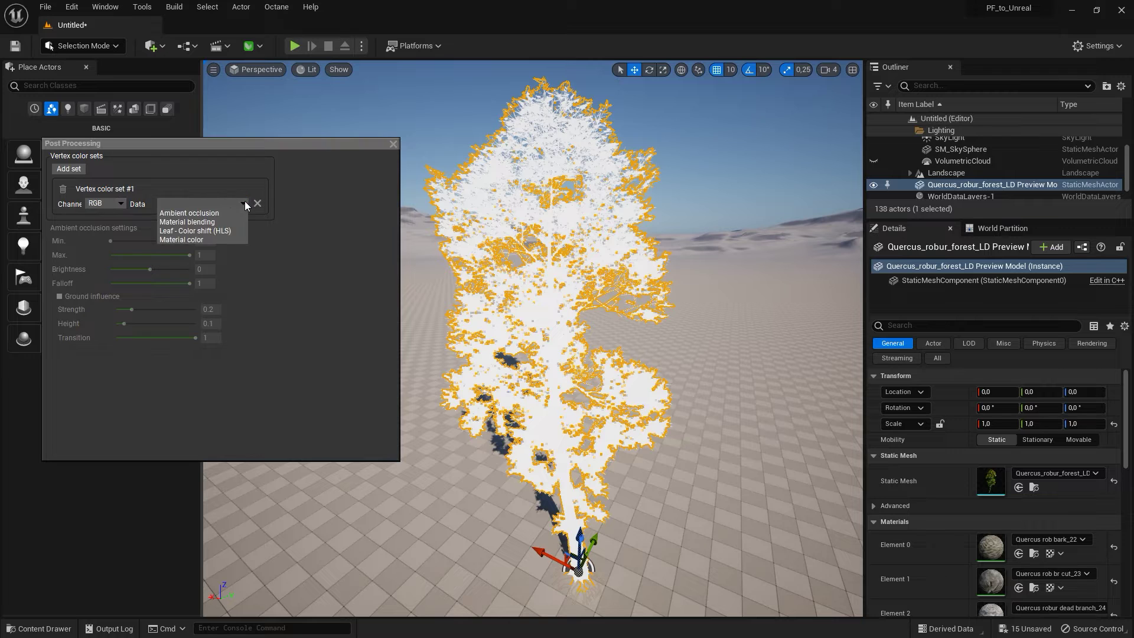
left_click(221, 211)
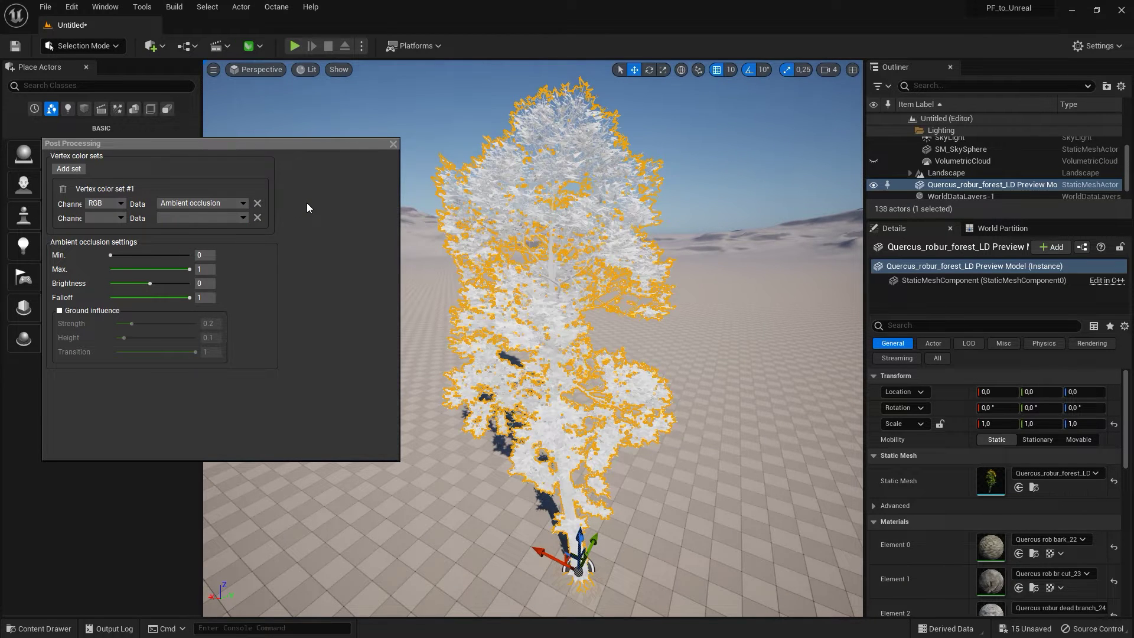
left_click(392, 143)
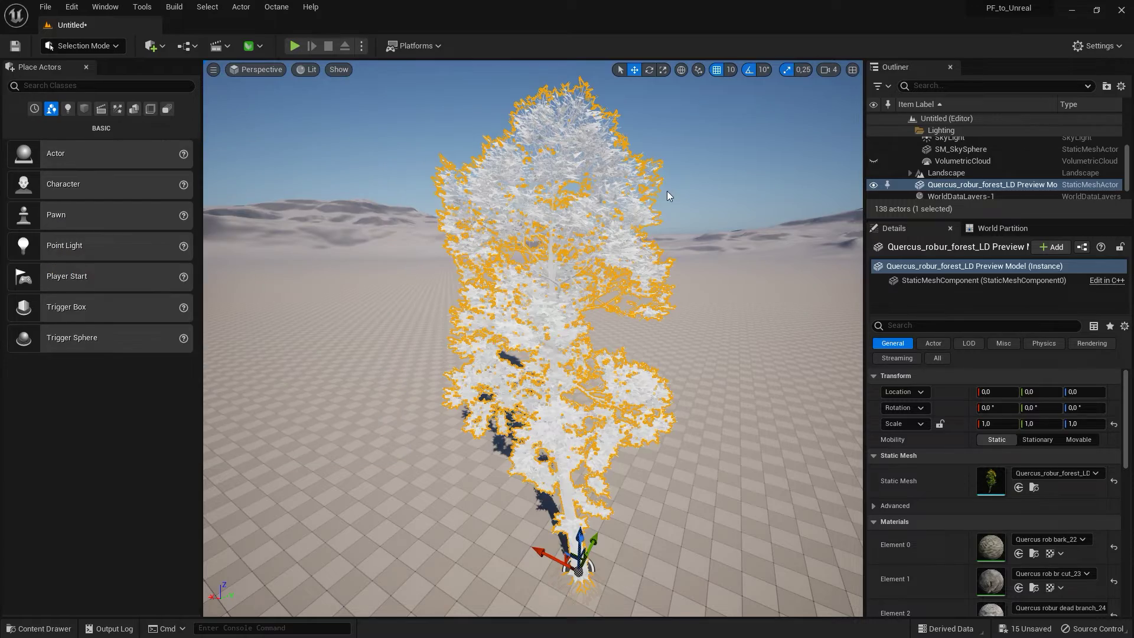
Turn off the vertex color display in the viewport's advanced show flags to restore the tree's normal materials.
left_click_drag(667, 190, 617, 199, "alt")
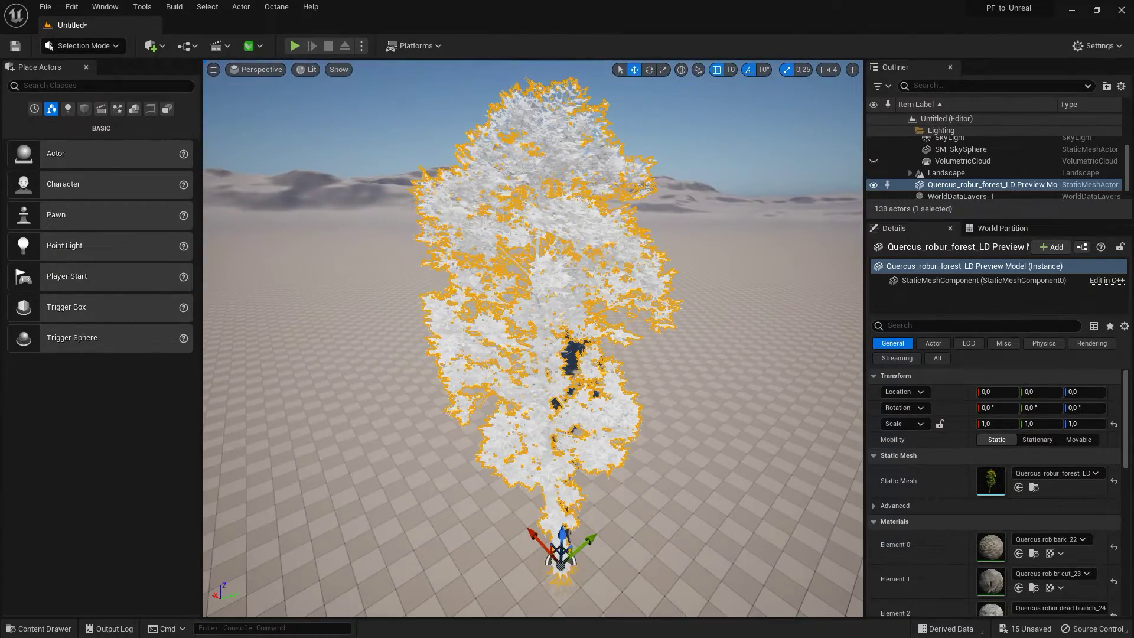
left_click(339, 70)
mouse_move(419, 458)
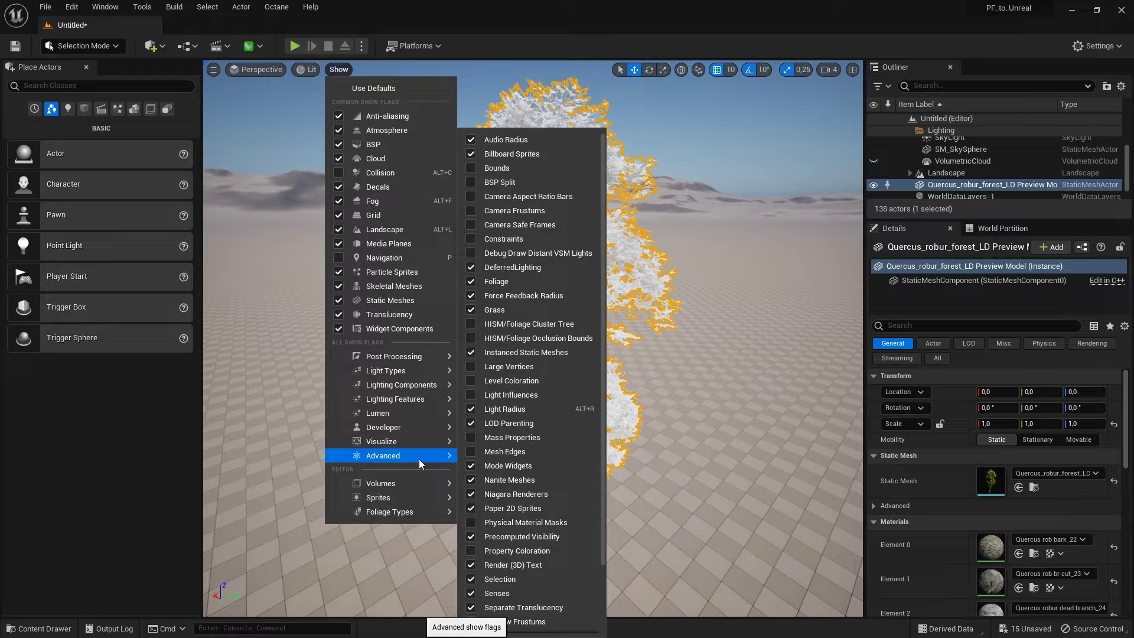
left_click(501, 598)
left_click(627, 404)
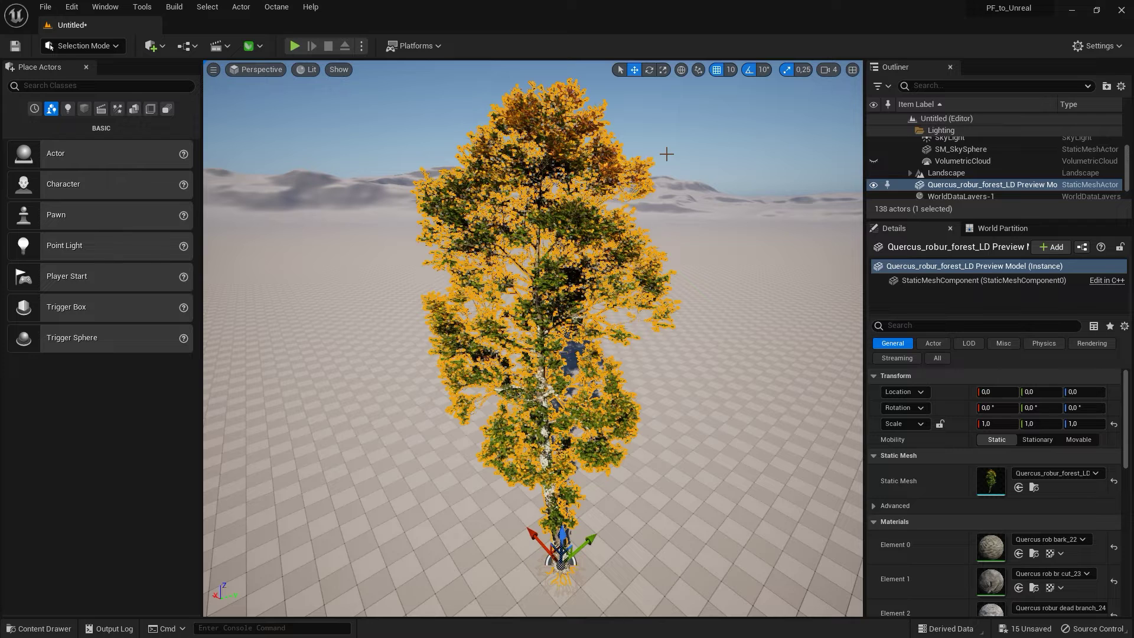
Review the animation export options, then convert the plant to a UE5 object with animation export off and nanite support and Preserve area enabled.
left_click(261, 45)
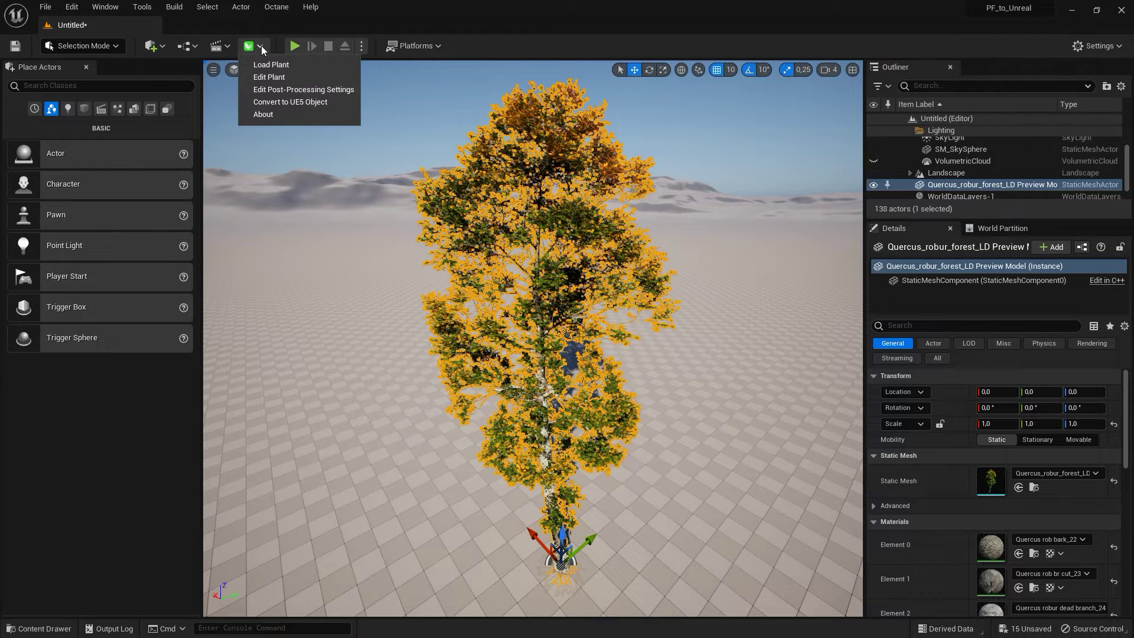
left_click(276, 102)
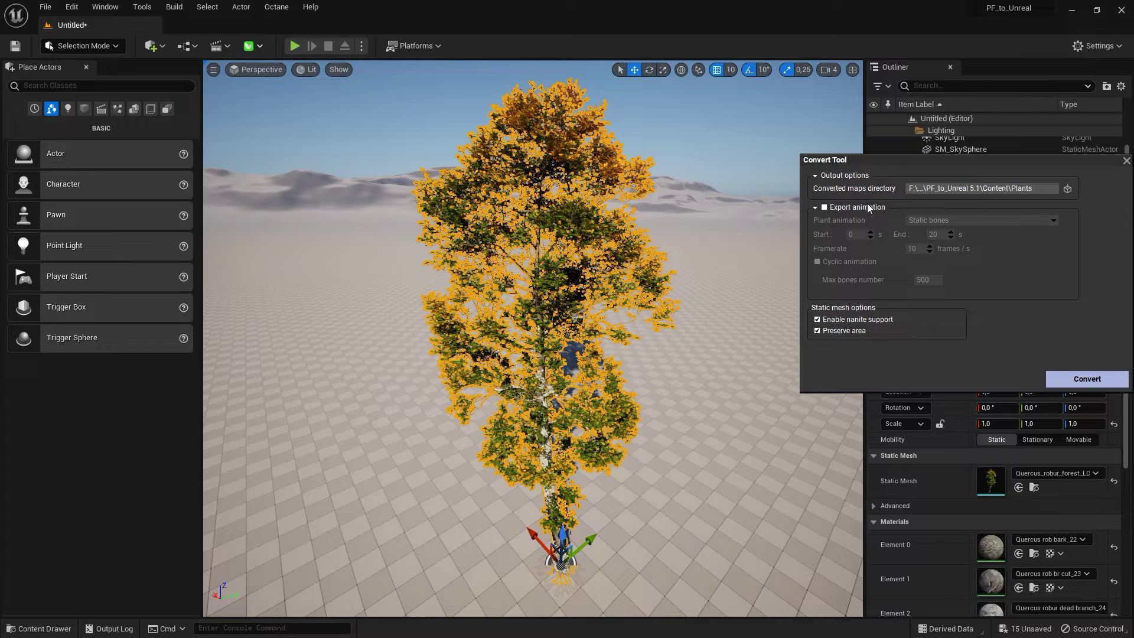
left_click(838, 209)
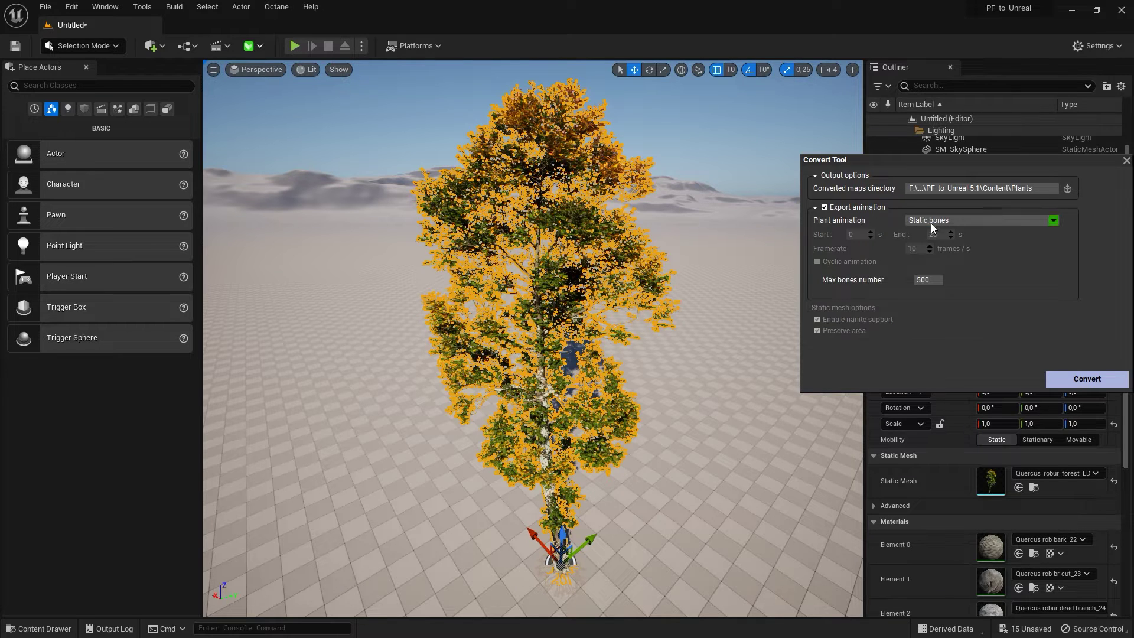
left_click(931, 223)
left_click(915, 203)
left_click(851, 205)
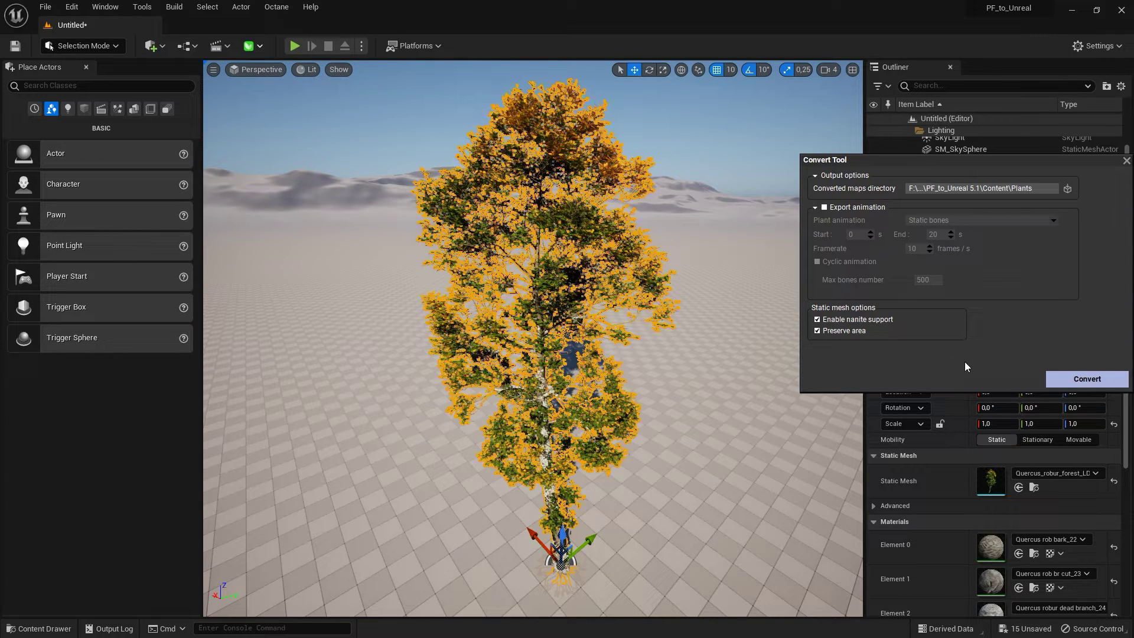
left_click(1064, 375)
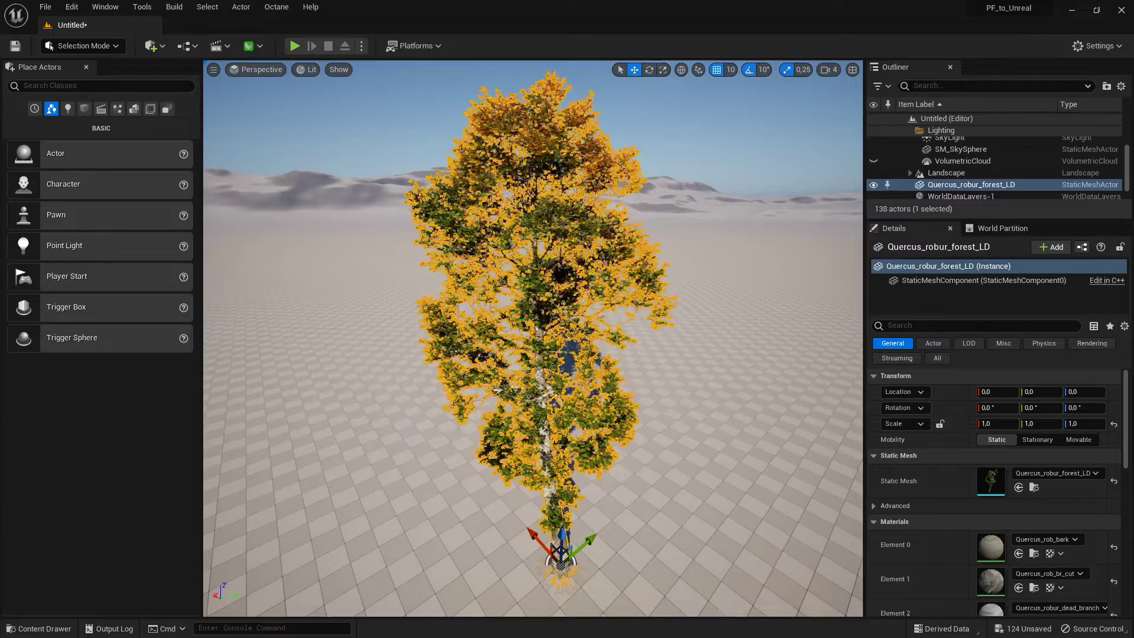
Deselect the converted tree to view it without its outline and check the generated assets in the Plants content folder.
mouse_move(664, 414)
left_mouse_down("alt")
mouse_move(567, 369)
mouse_move(679, 399)
left_mouse_up("alt")
left_click(744, 206)
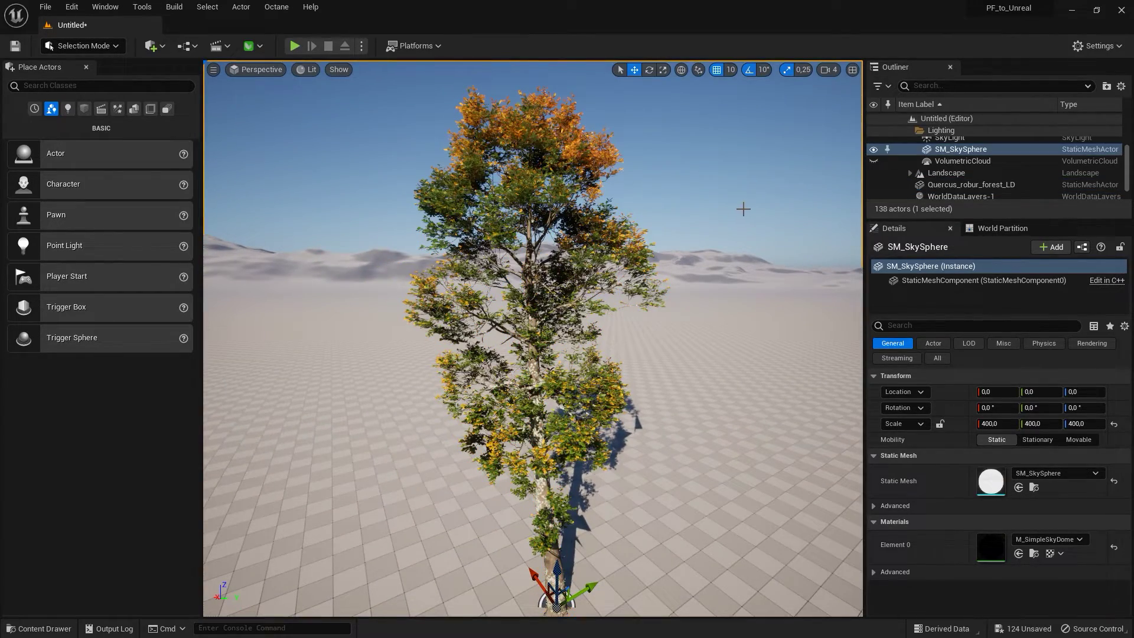
left_click(62, 630)
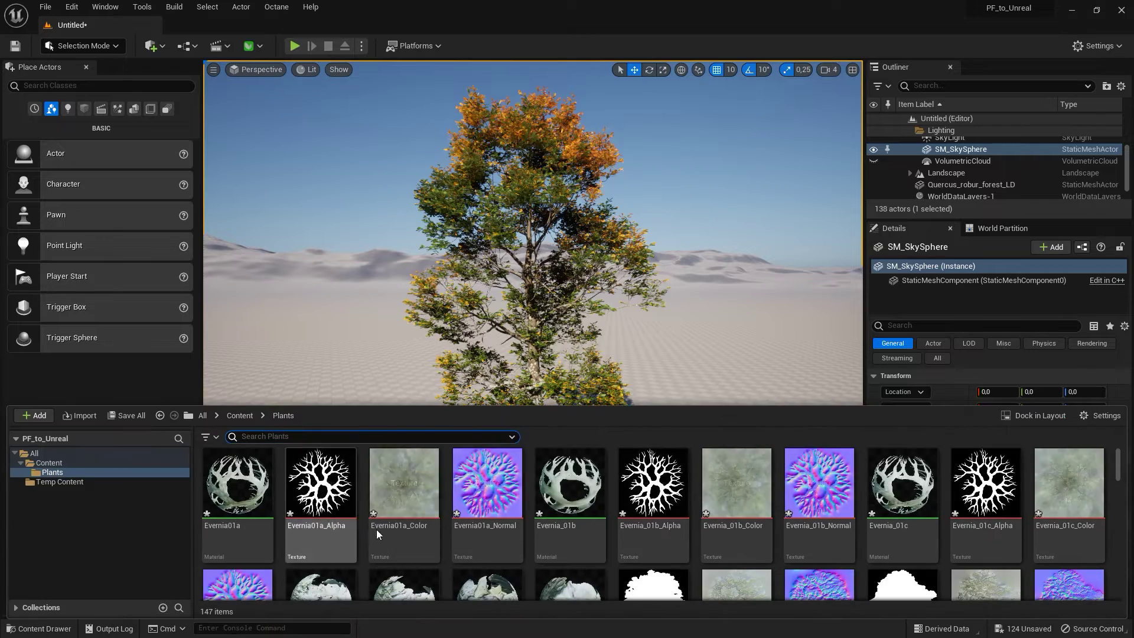
left_click(58, 627)
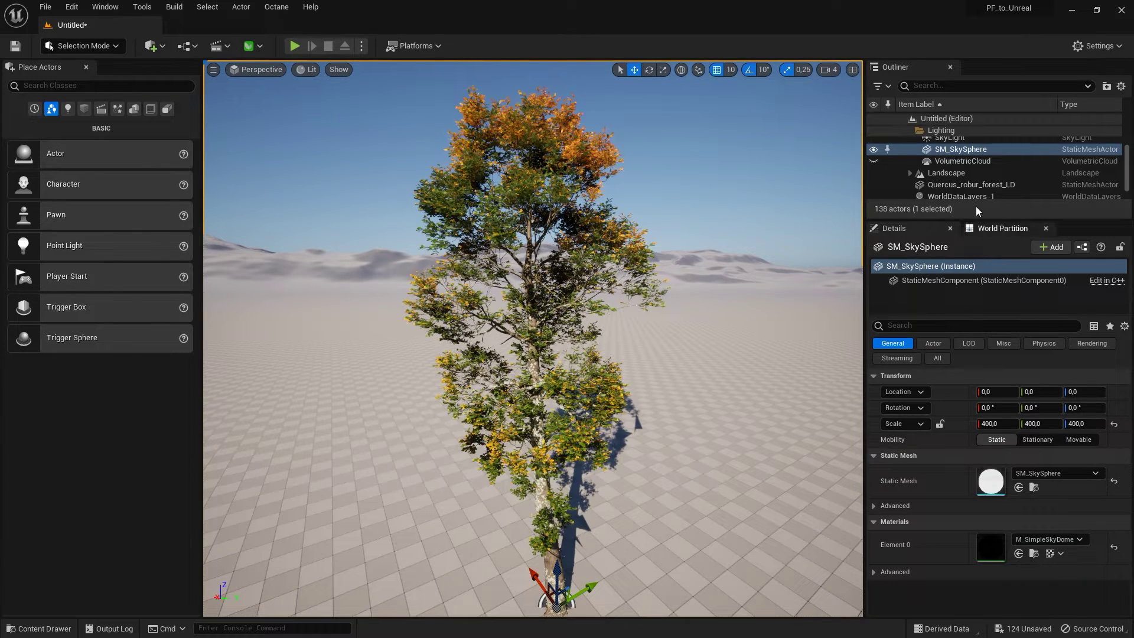
Examine the material graph of the tree's Element 14 leaf material, Quercus_rob_leaf_01a_front_LD, and close it.
left_click(505, 190)
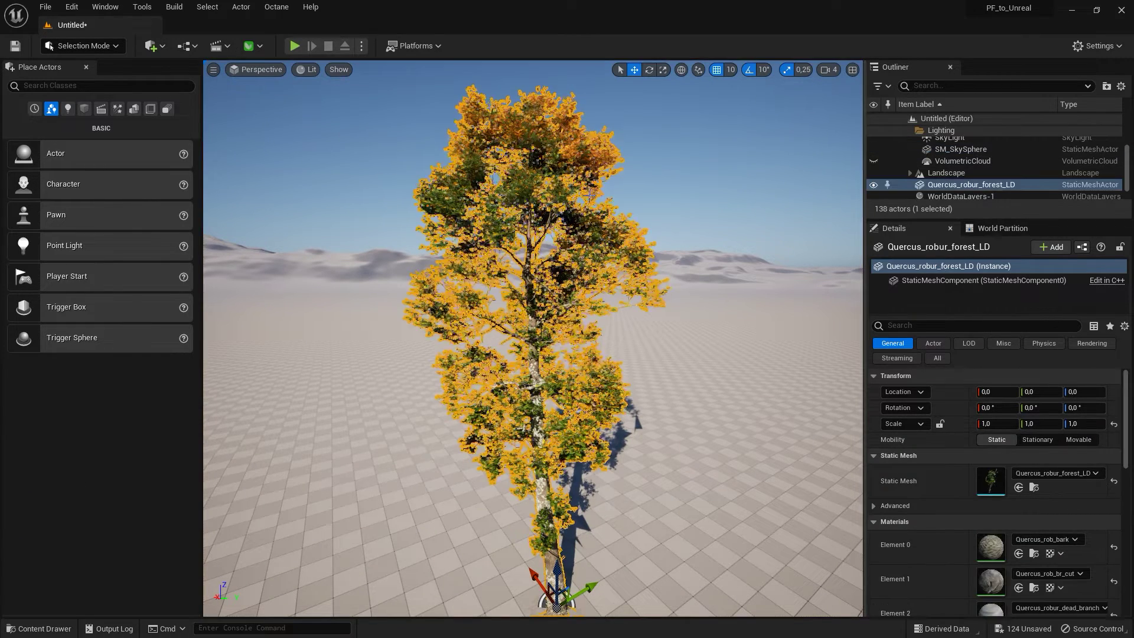
scroll(995, 540, "down", 5)
scroll(995, 541, "down", 5)
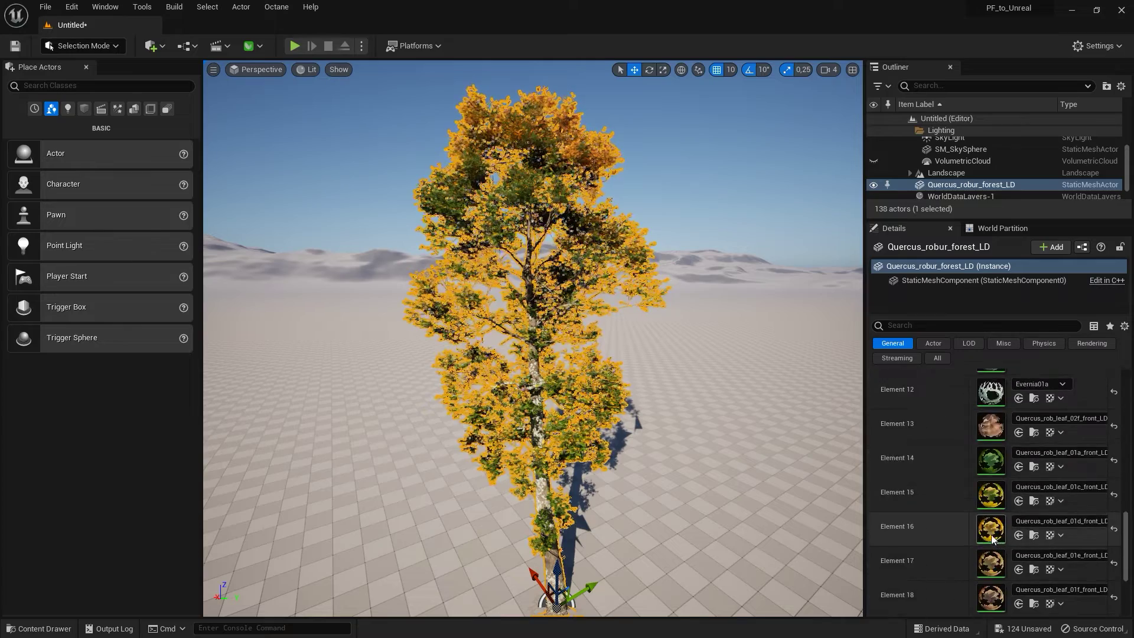
double_click(990, 458)
scroll(742, 426, "down", 5)
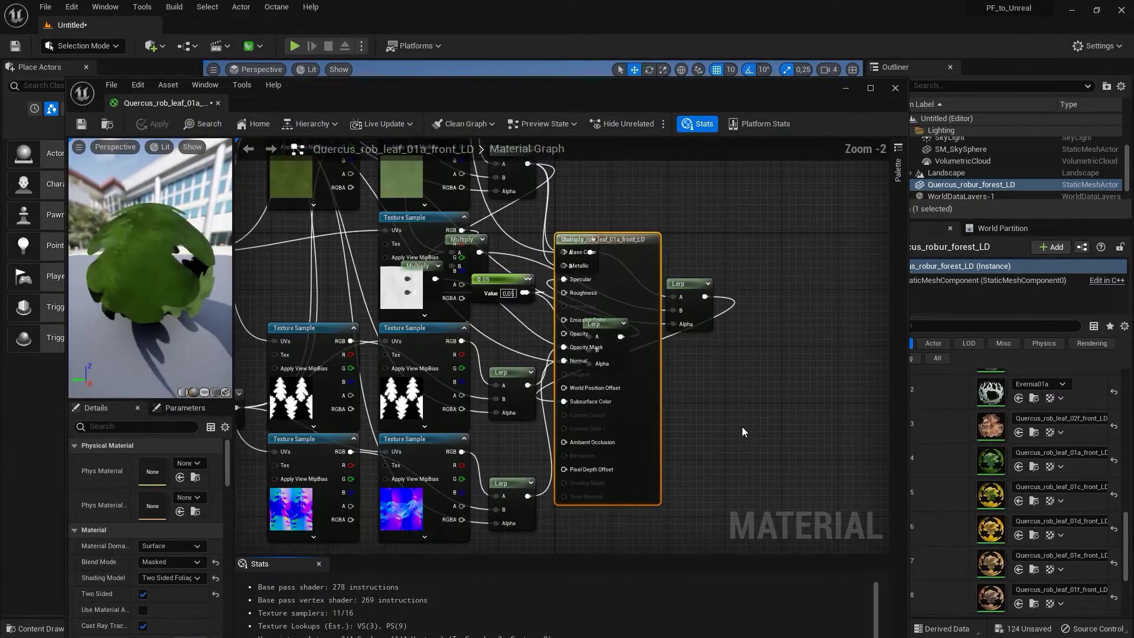
scroll(741, 426, "up", 5)
scroll(754, 434, "down", 6)
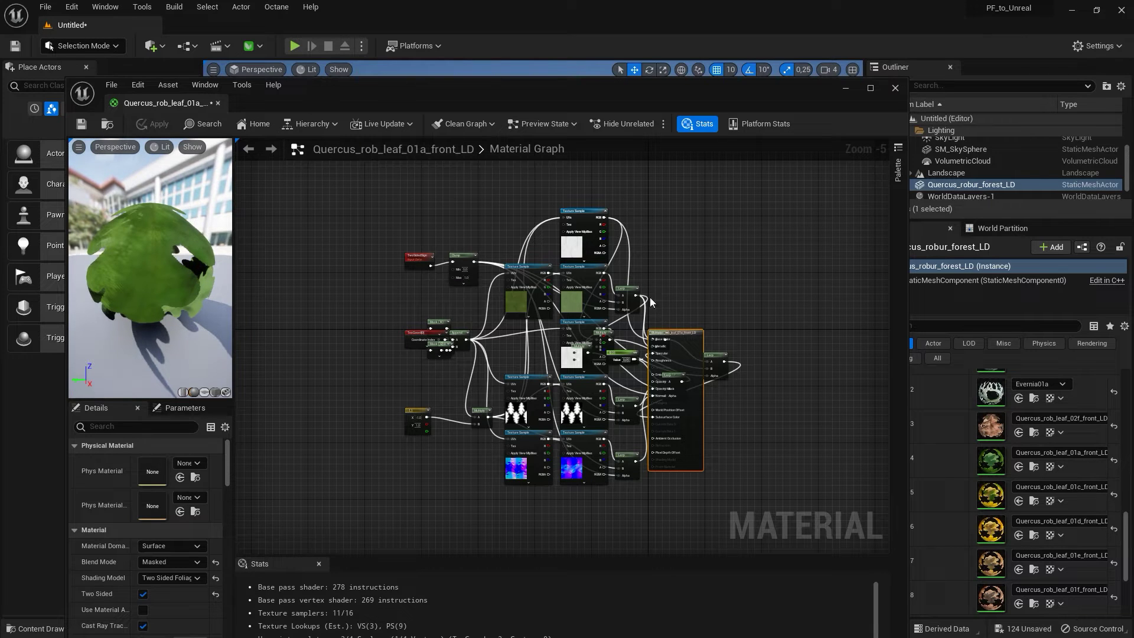
left_click(894, 89)
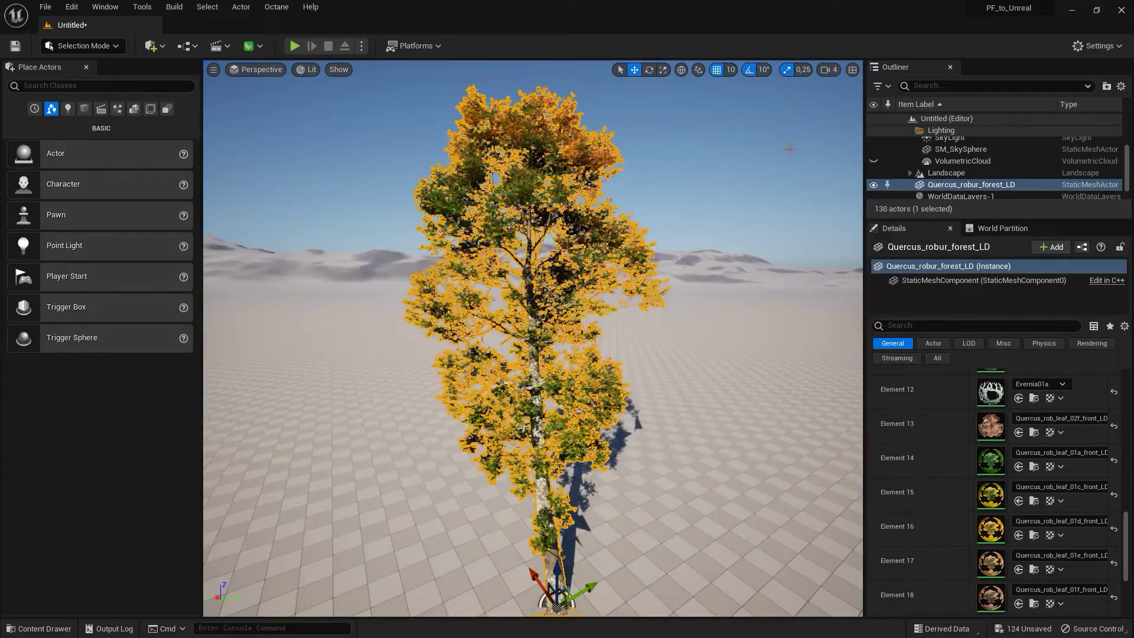
Inspect the Quercus_robur_forest_LD mesh and its Nanite settings, toggling Nanite support off and back on, then close its editor and deselect the tree.
right_click(944, 185)
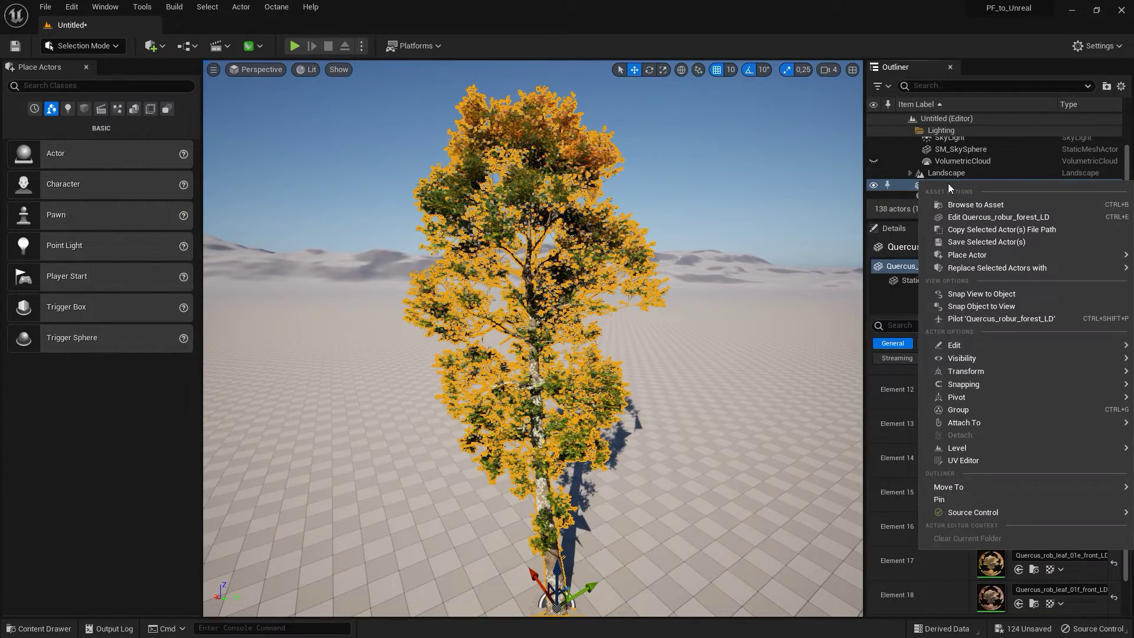
left_click(954, 214)
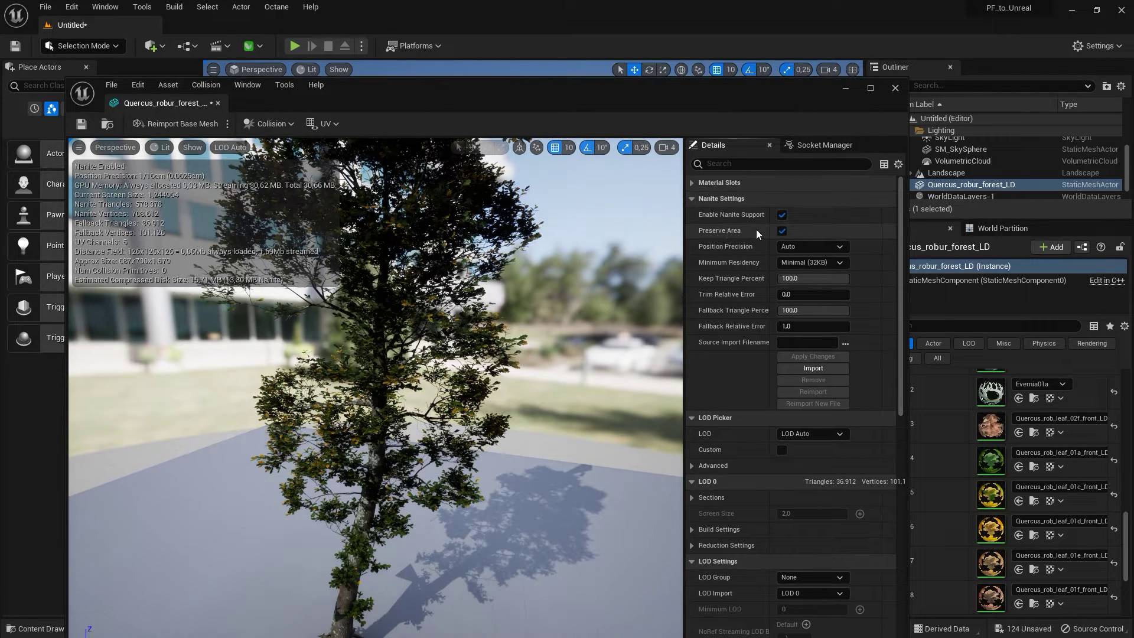
right_click_drag(379, 388, 200, 388, "alt")
left_click_drag(330, 405, 393, 382)
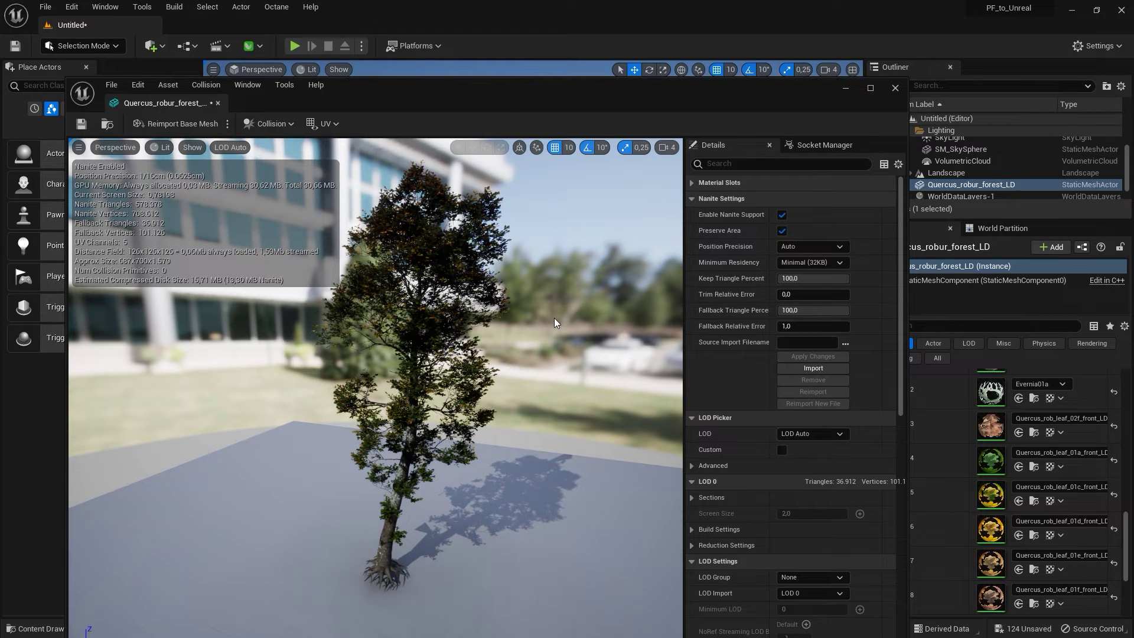
left_click(781, 215)
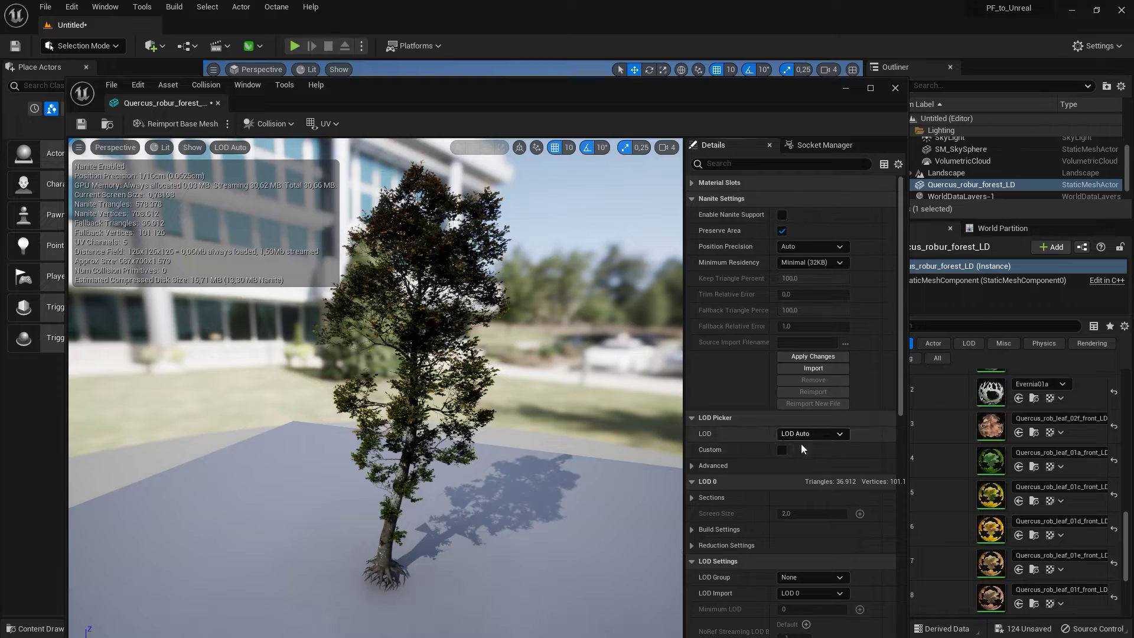
left_click(781, 214)
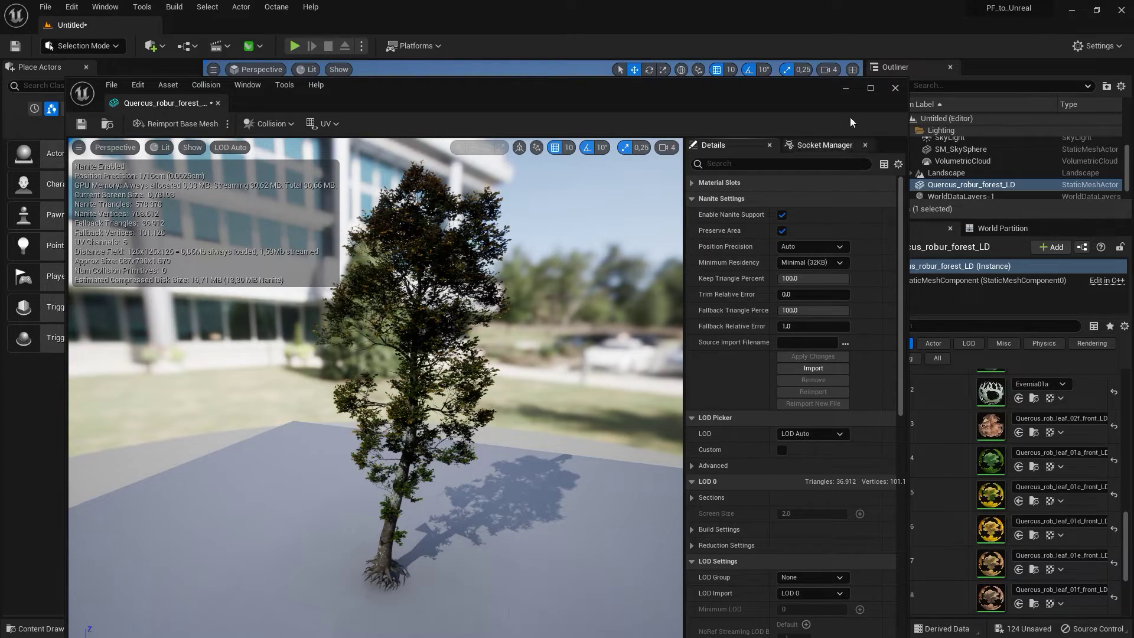
left_click(896, 88)
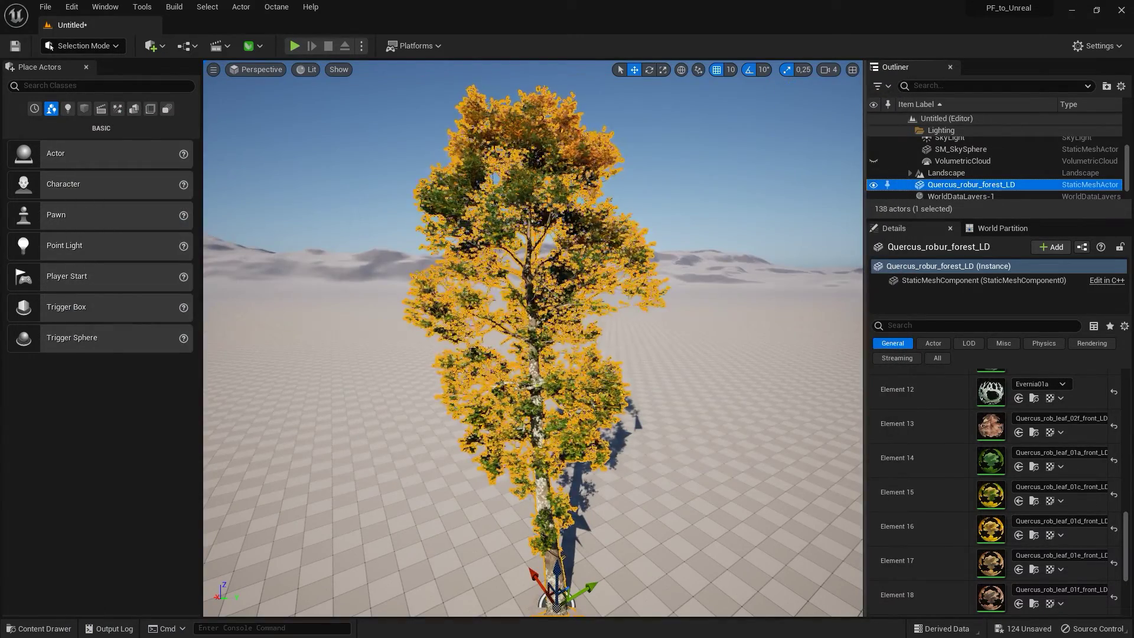
left_click(767, 130)
key("s")
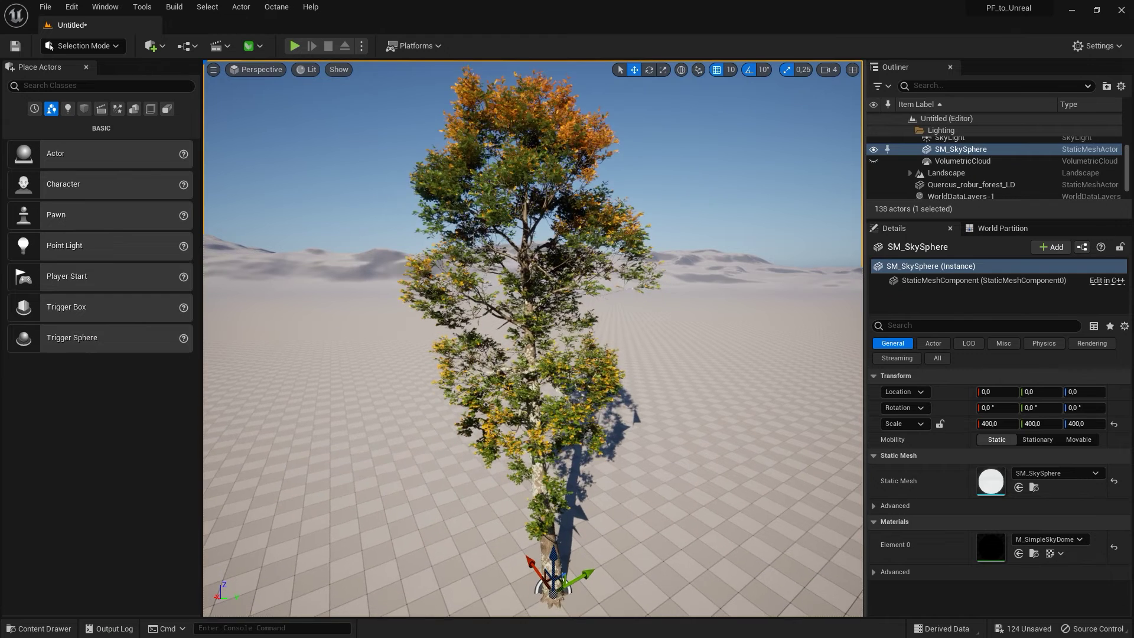